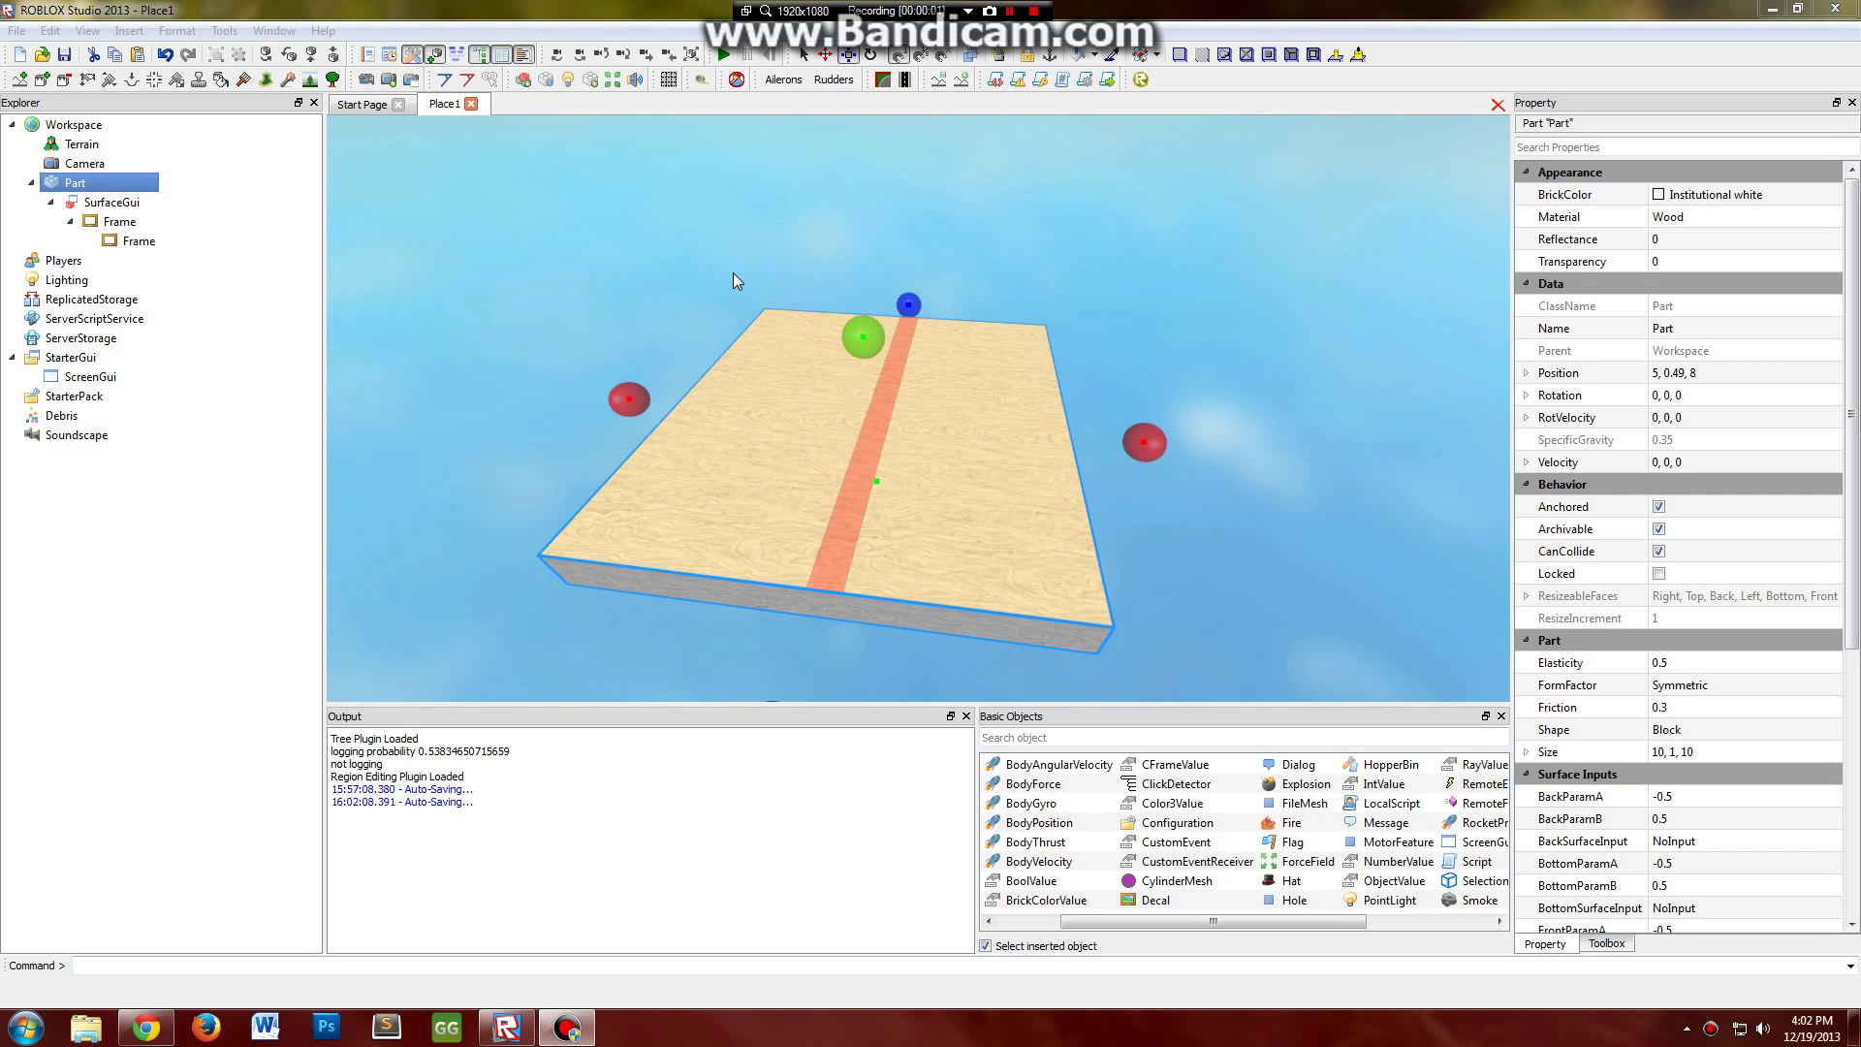
# - Orbit the camera around the wooden part carrying the SurfaceGui
pyautogui.moveTo(732, 272); pyautogui.dragTo(734, 270, button='right')
pyautogui.scroll(-5, 734, 271)
pyautogui.scroll(2, 734, 270)
pyautogui.scroll(3, 733, 271)
pyautogui.scroll(-3, 734, 272)
pyautogui.scroll(2, 732, 271)
pyautogui.scroll(2, 734, 271)
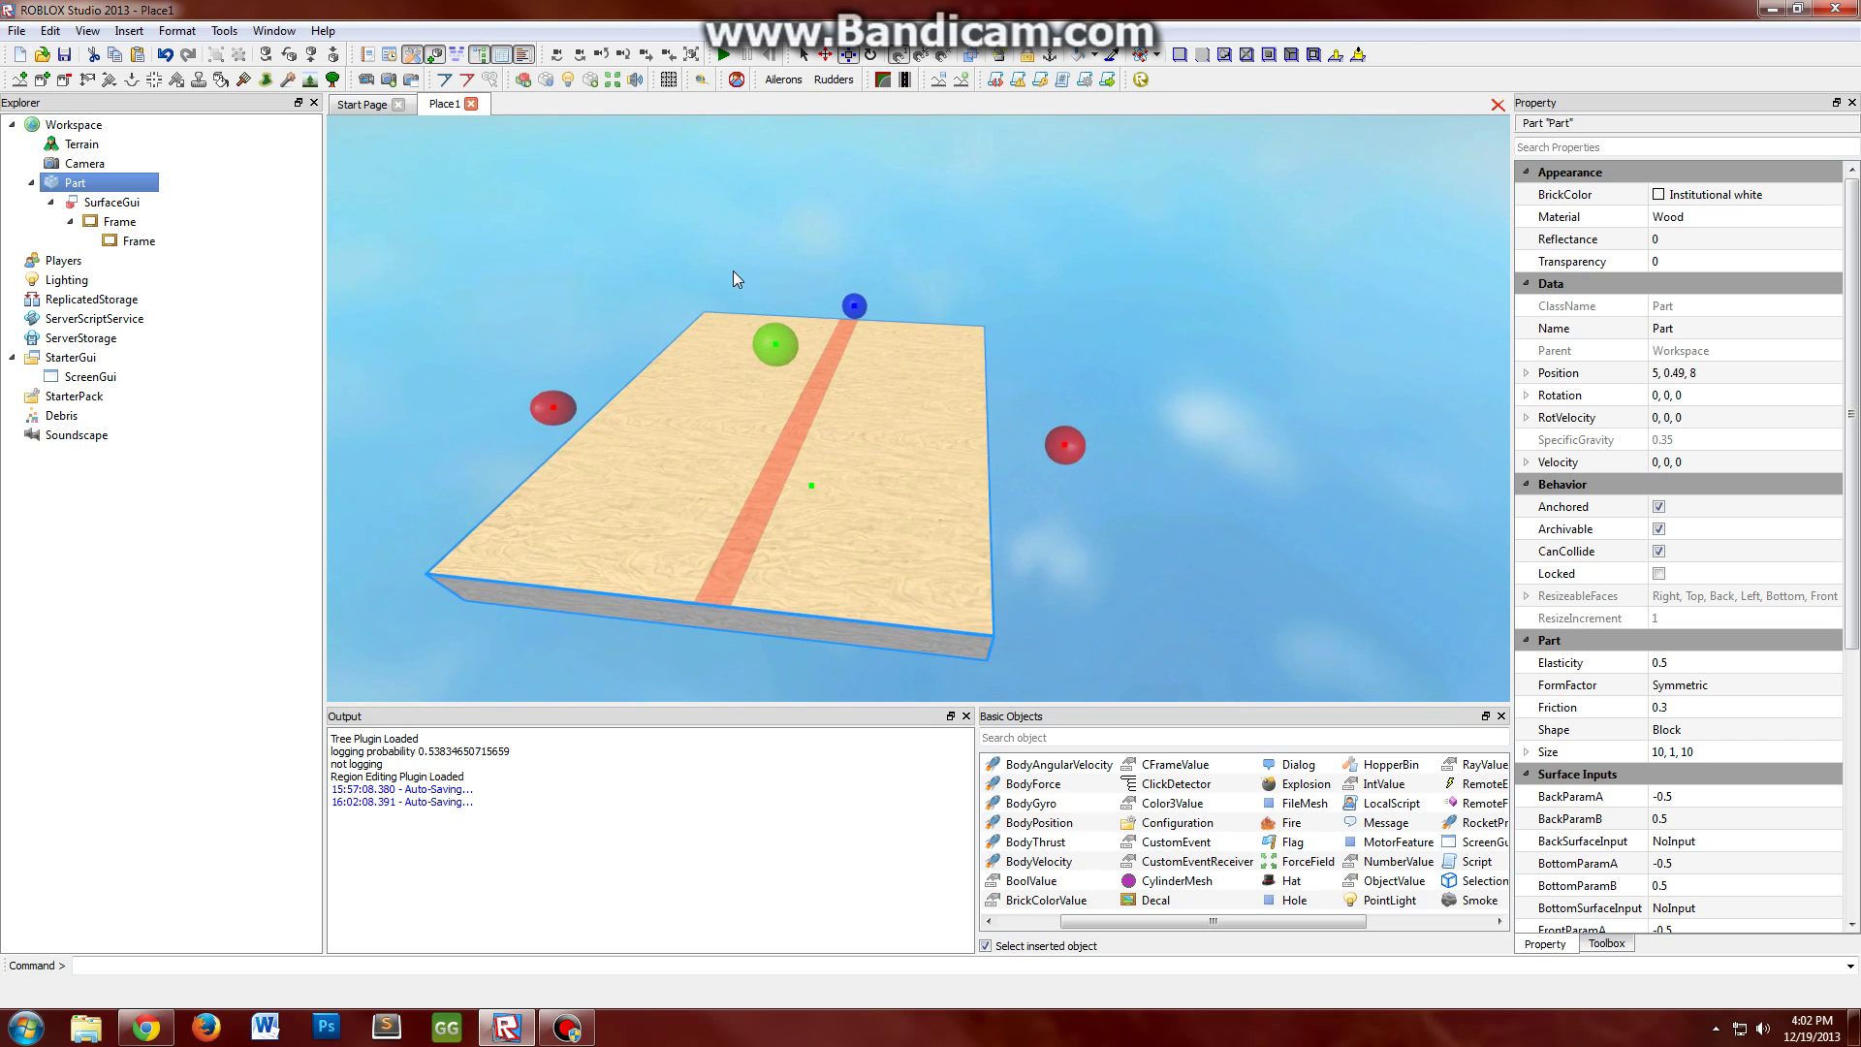
pyautogui.scroll(-2, 732, 270)
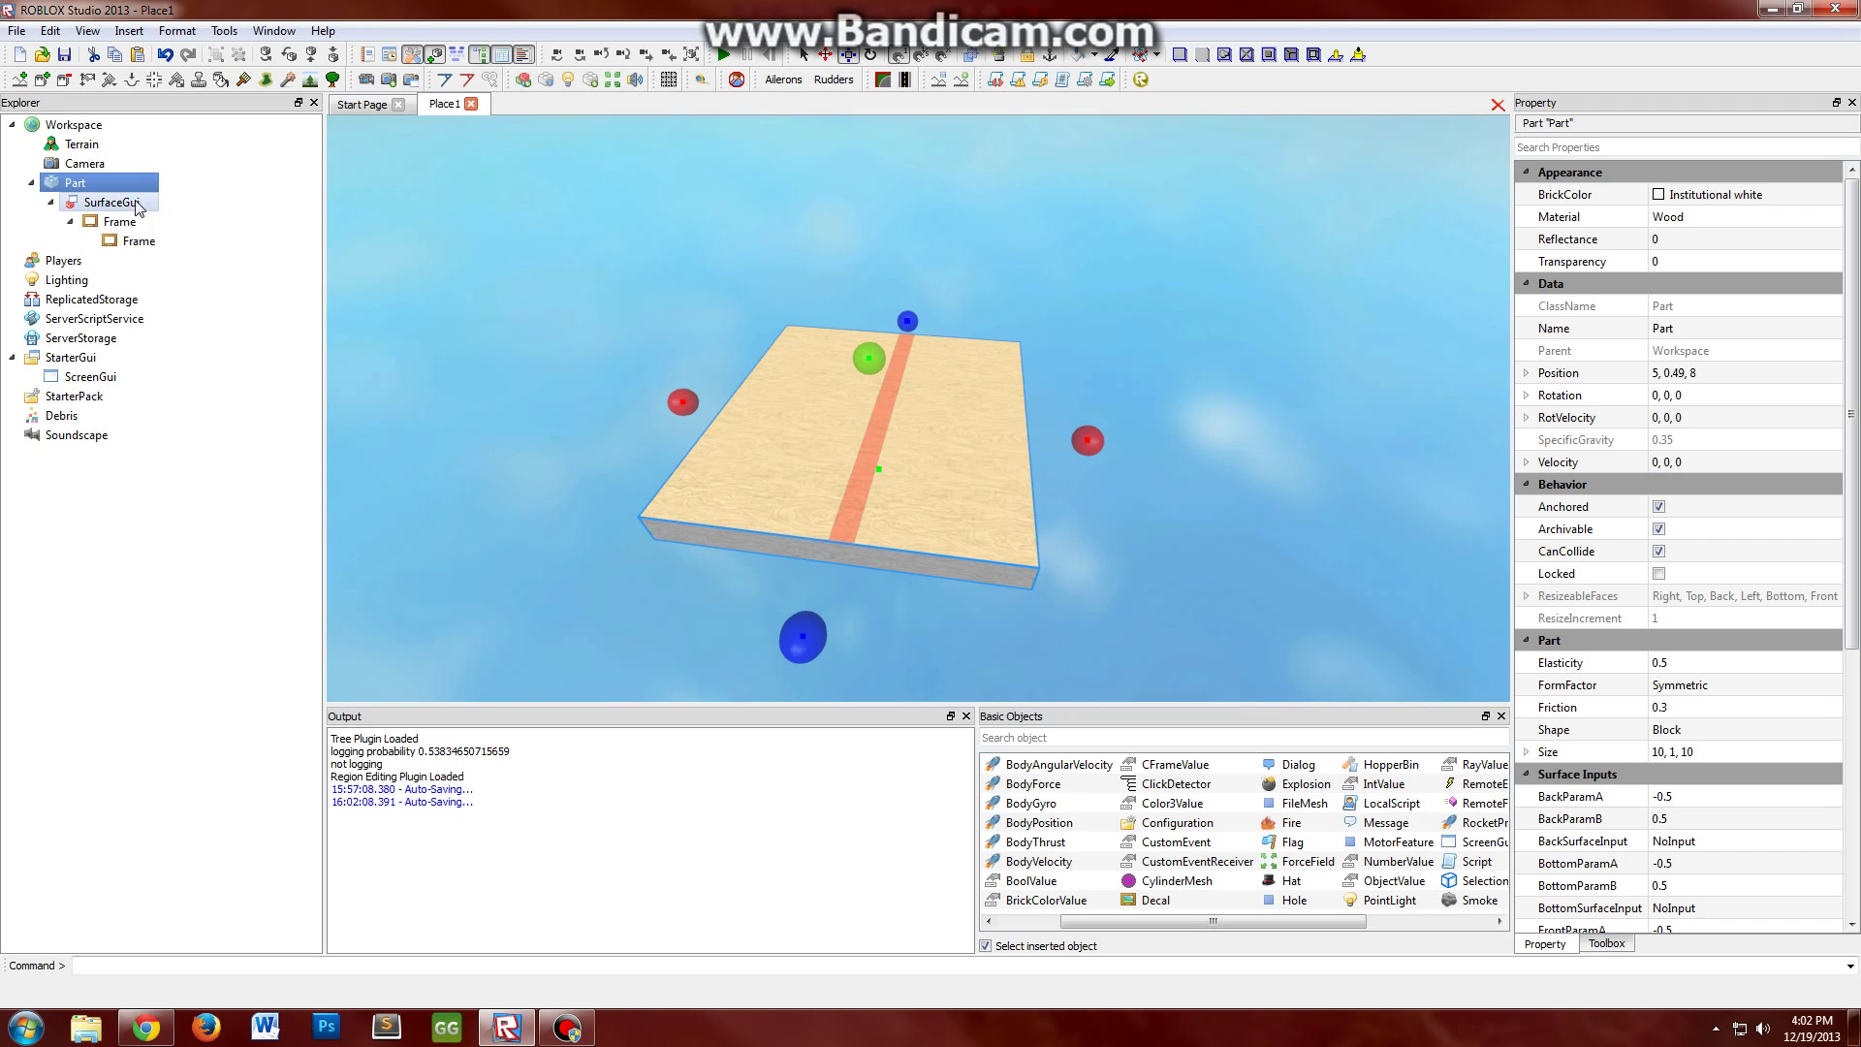
pyautogui.click(128, 221)
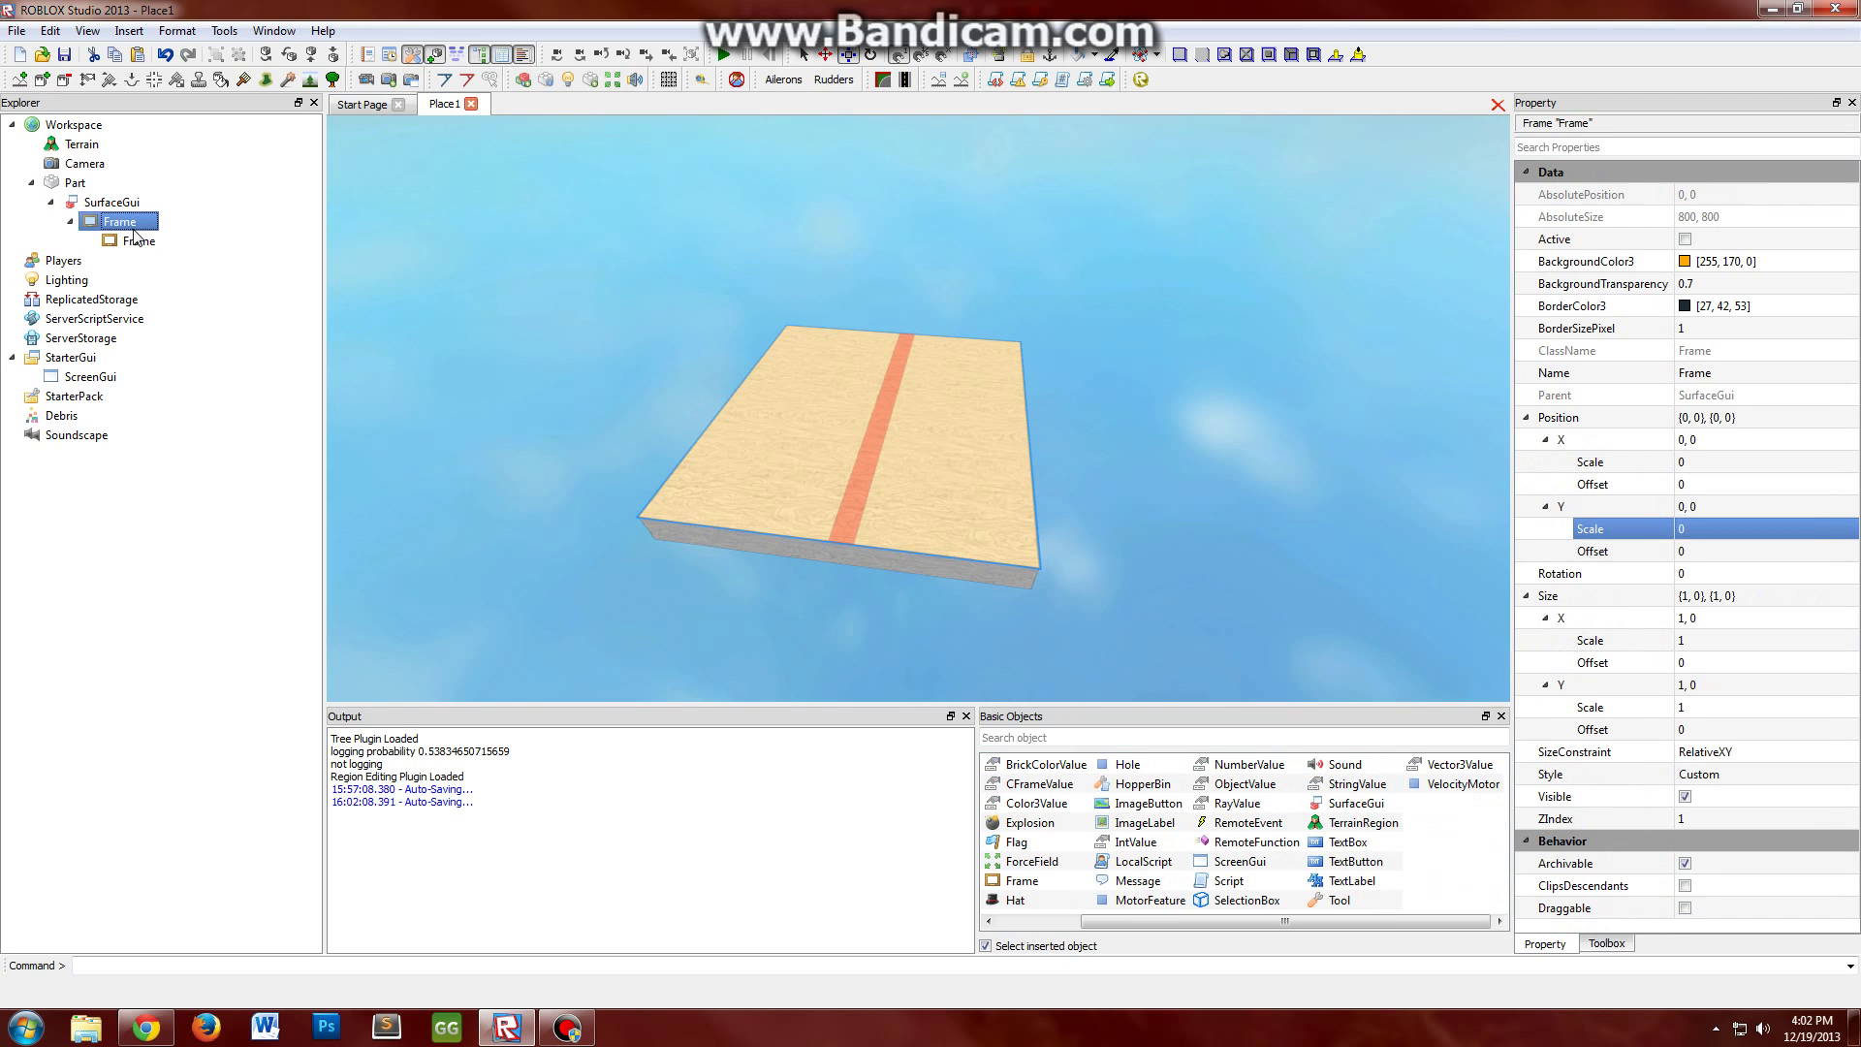
pyautogui.click(655, 275)
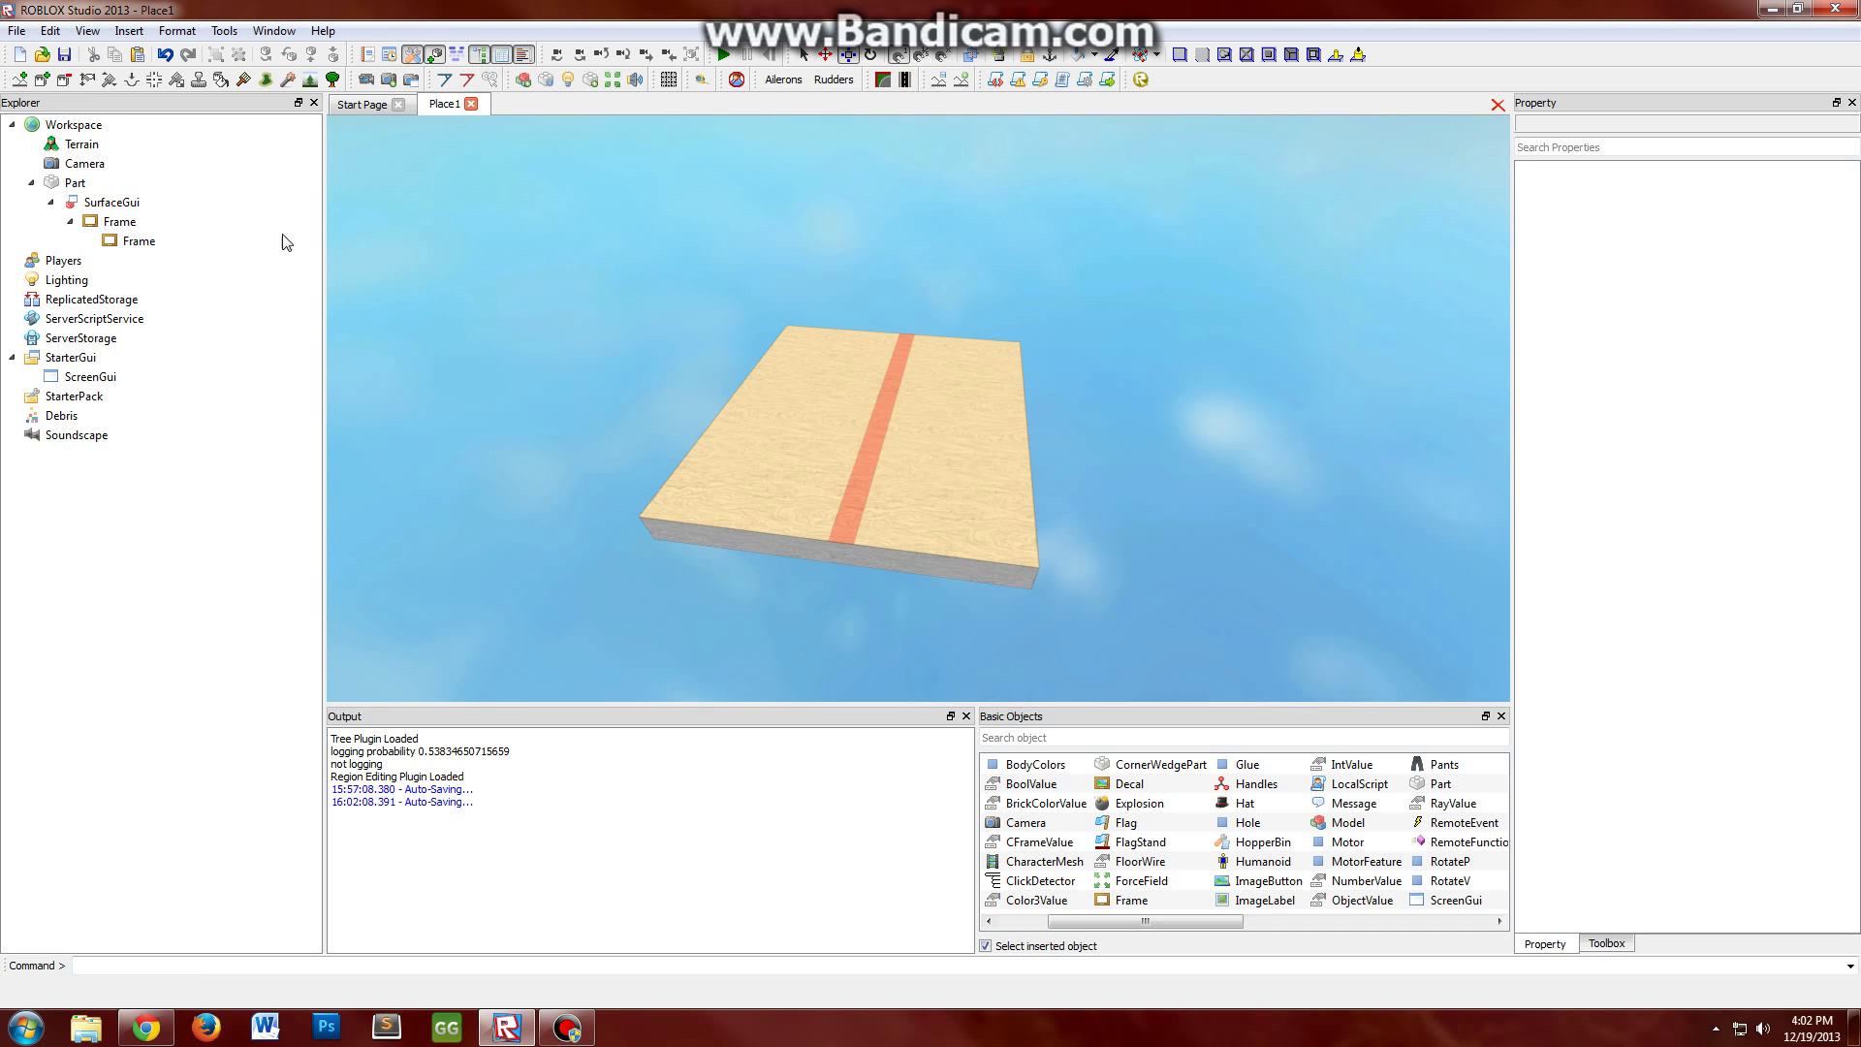
pyautogui.click(834, 378)
pyautogui.scroll(3, 832, 379)
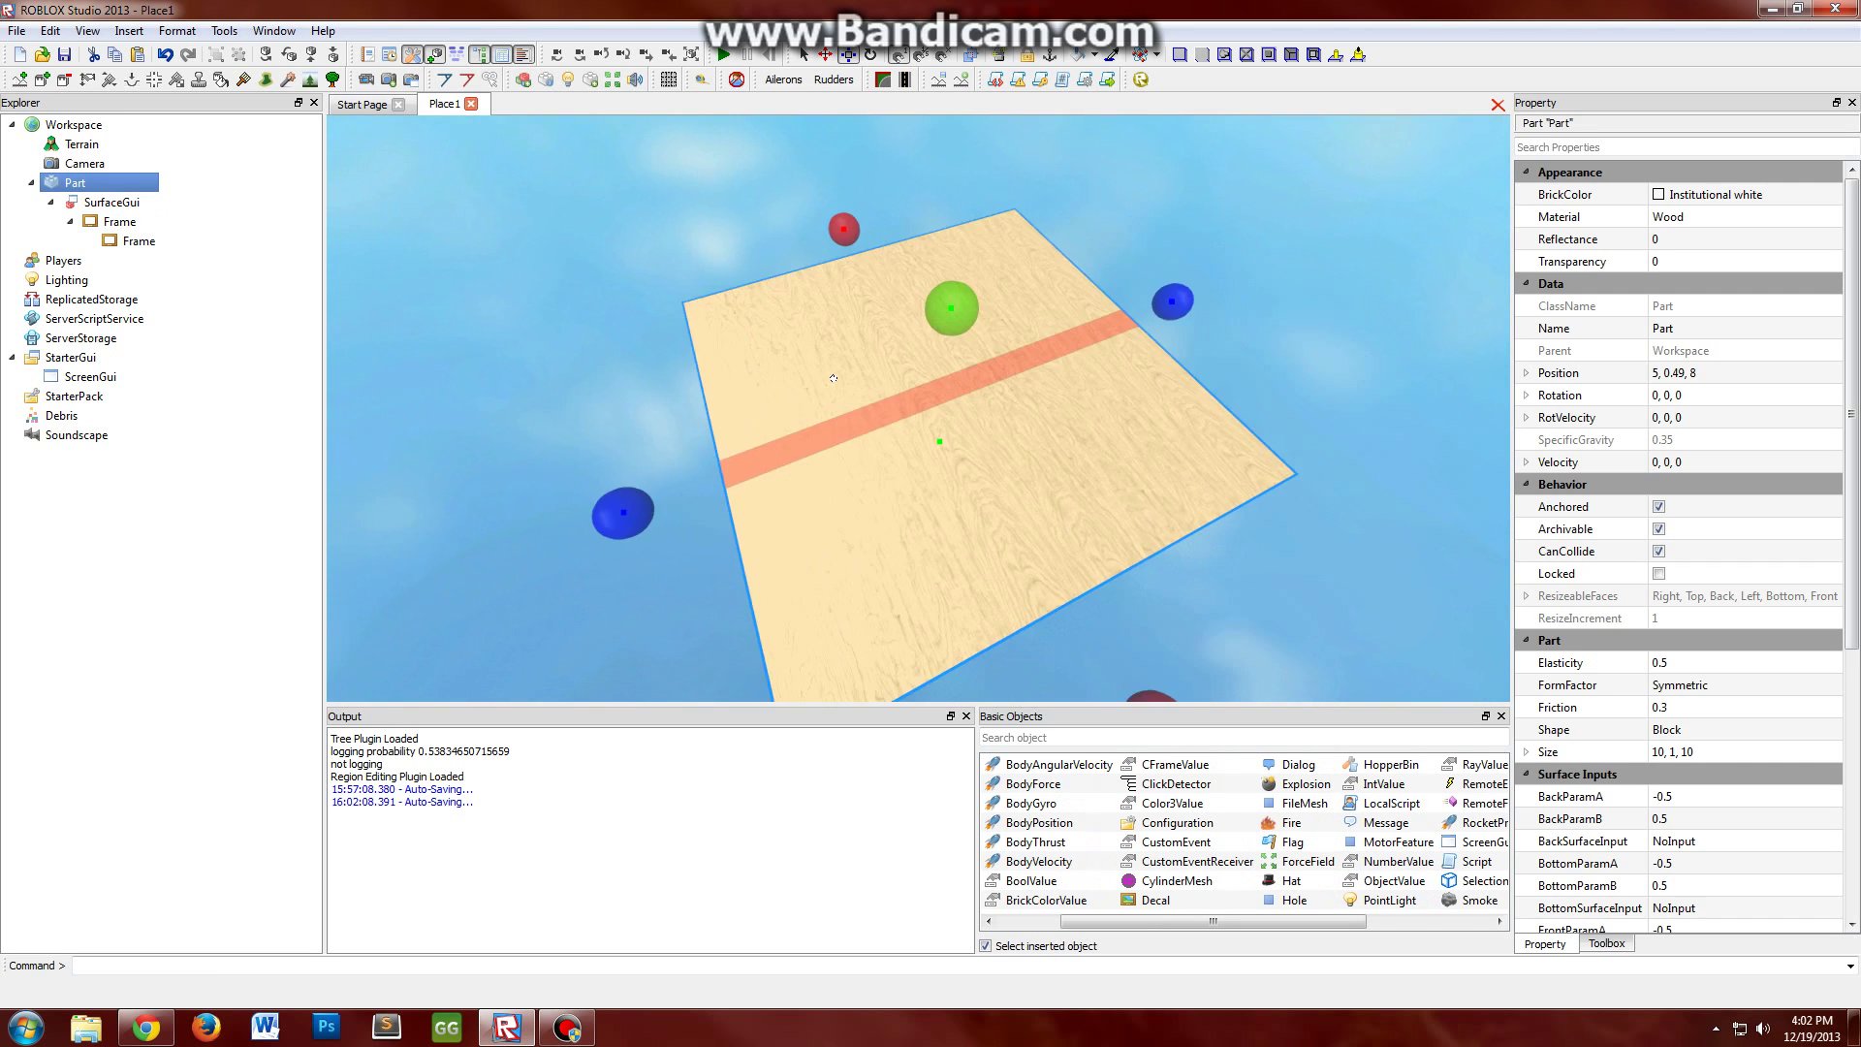
pyautogui.moveTo(832, 379); pyautogui.dragTo(698, 363, button='right')
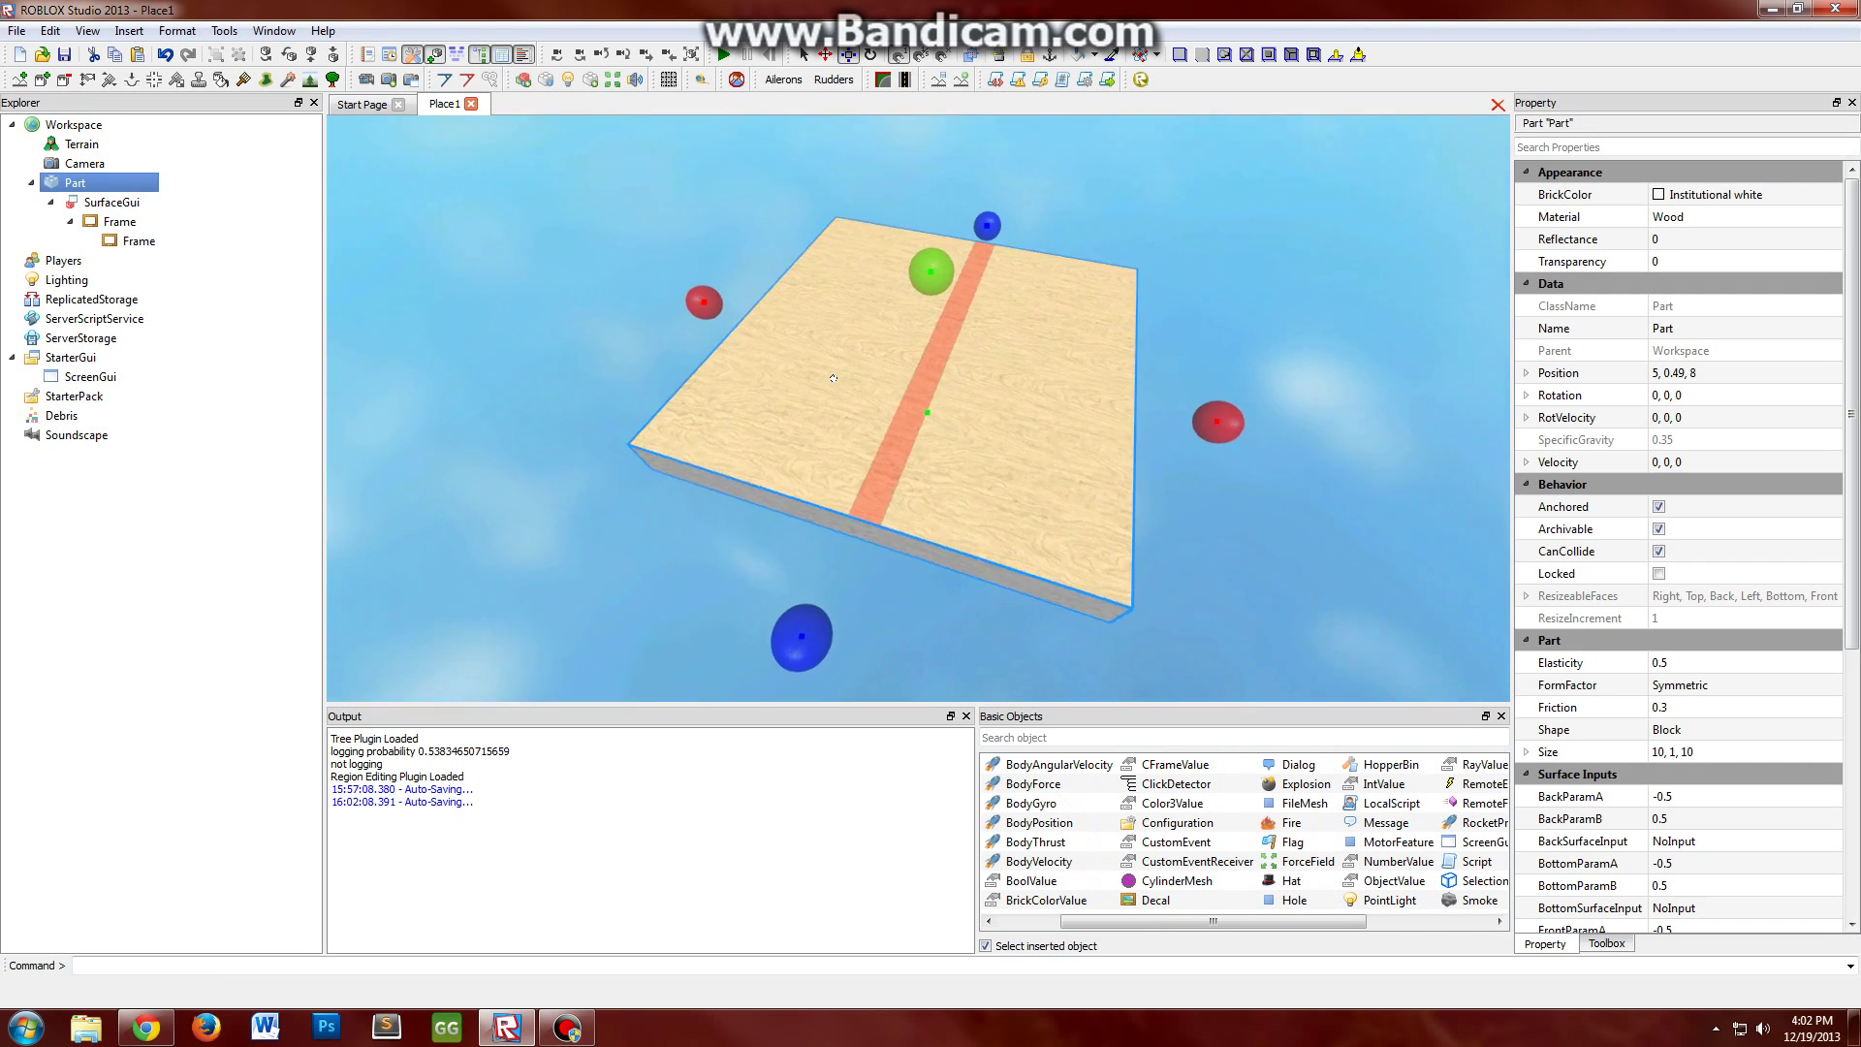
pyautogui.click(119, 222)
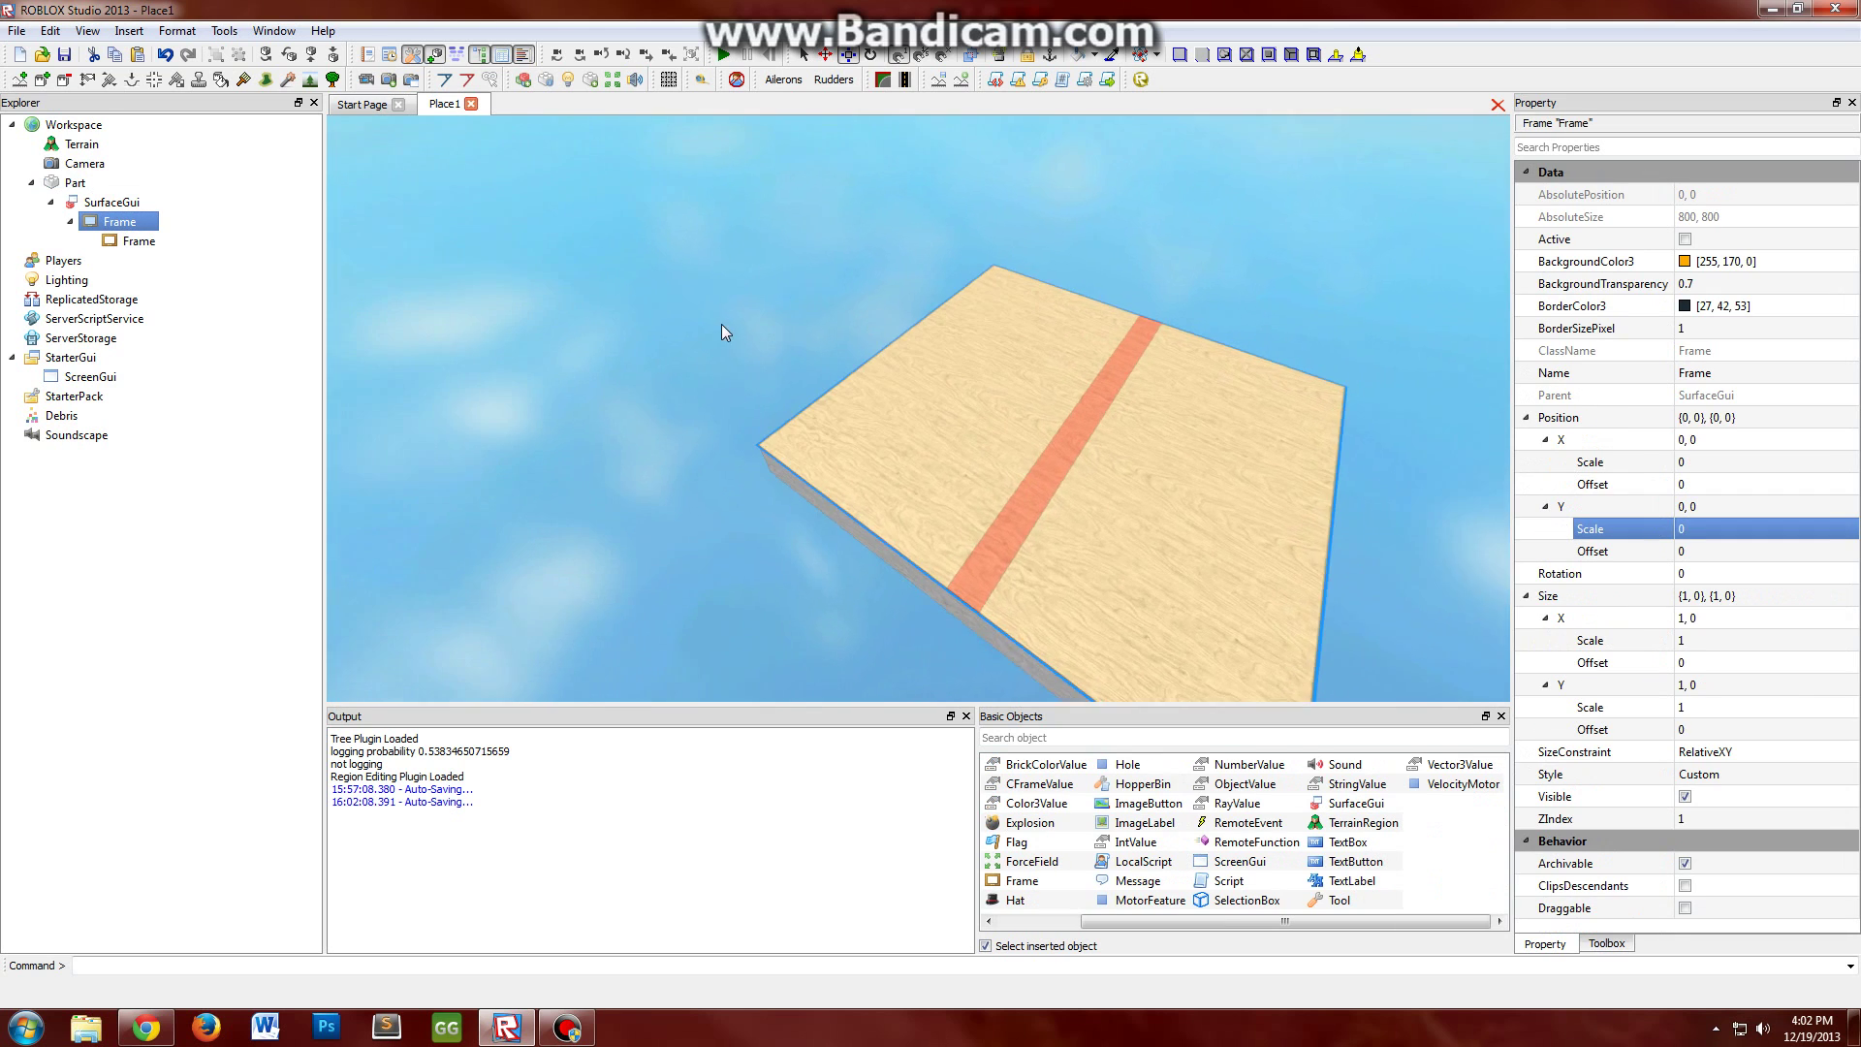
pyautogui.scroll(-5, 721, 324)
pyautogui.scroll(3, 726, 324)
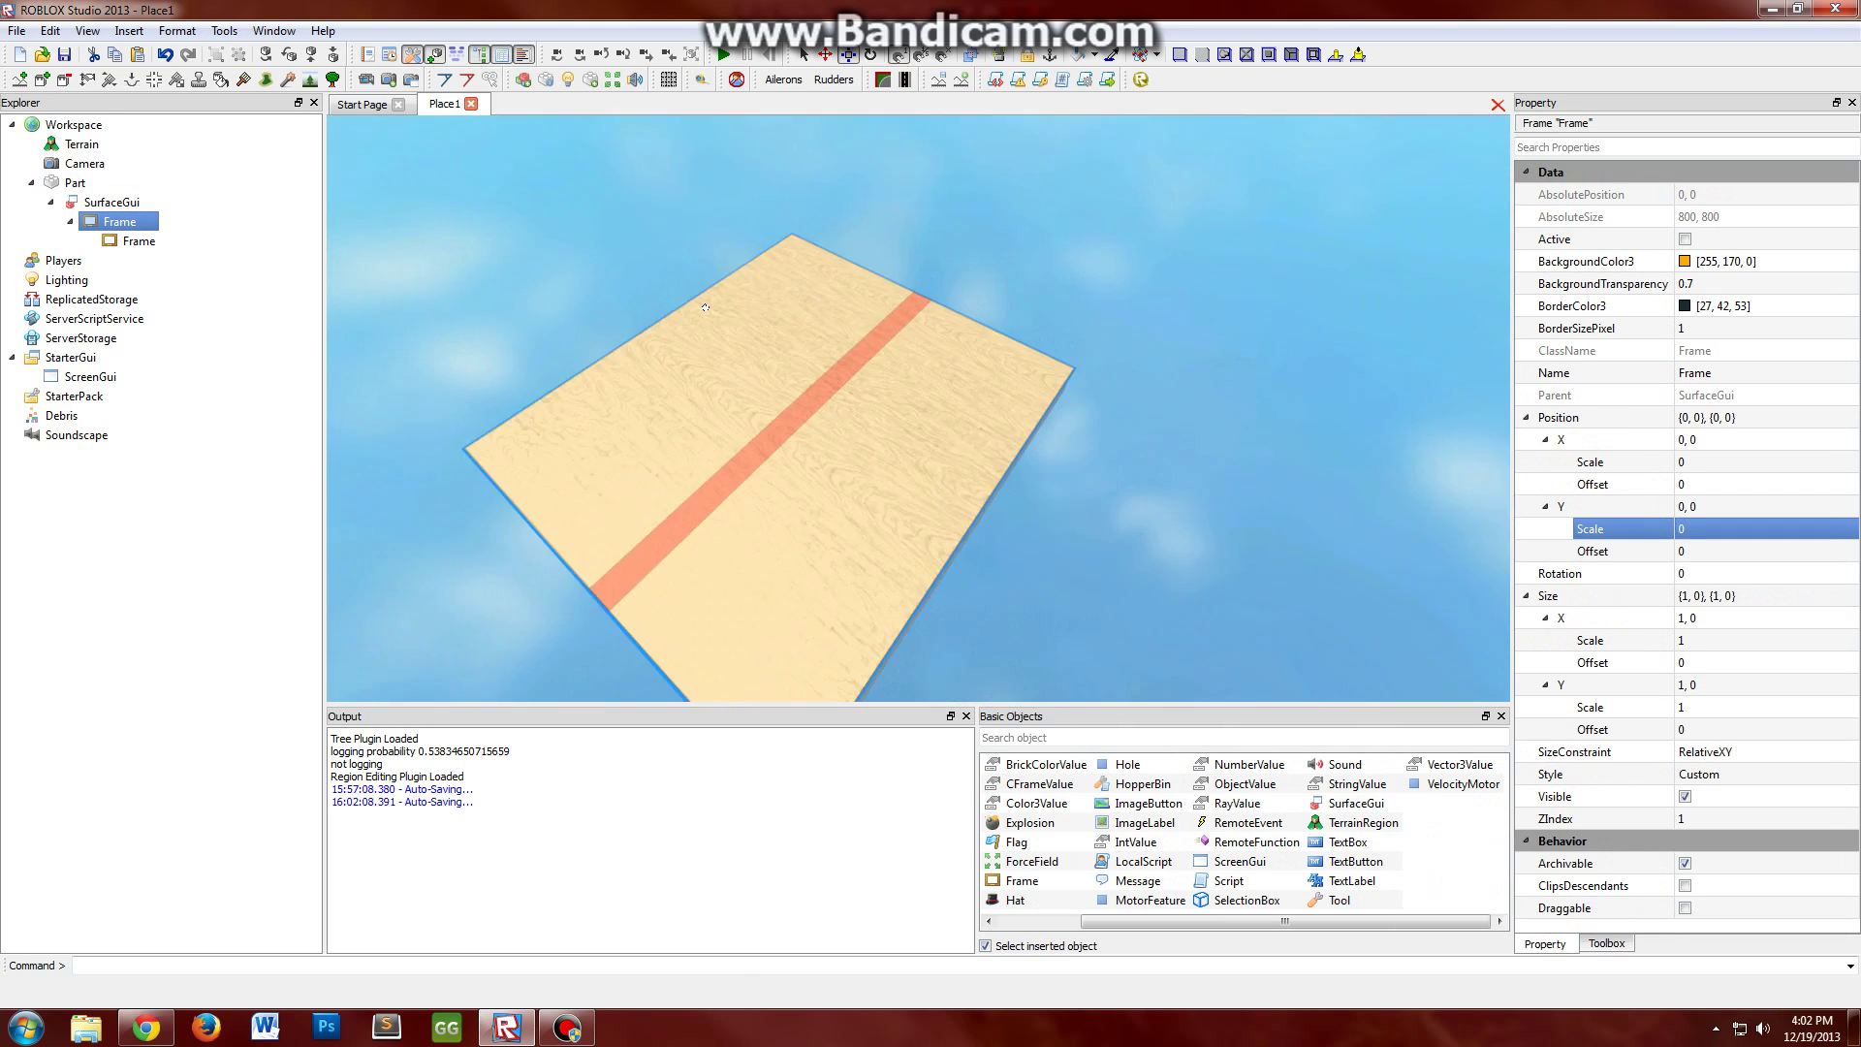
pyautogui.moveTo(726, 325); pyautogui.dragTo(814, 349, button='right')
pyautogui.click(1726, 641)
pyautogui.write('.')
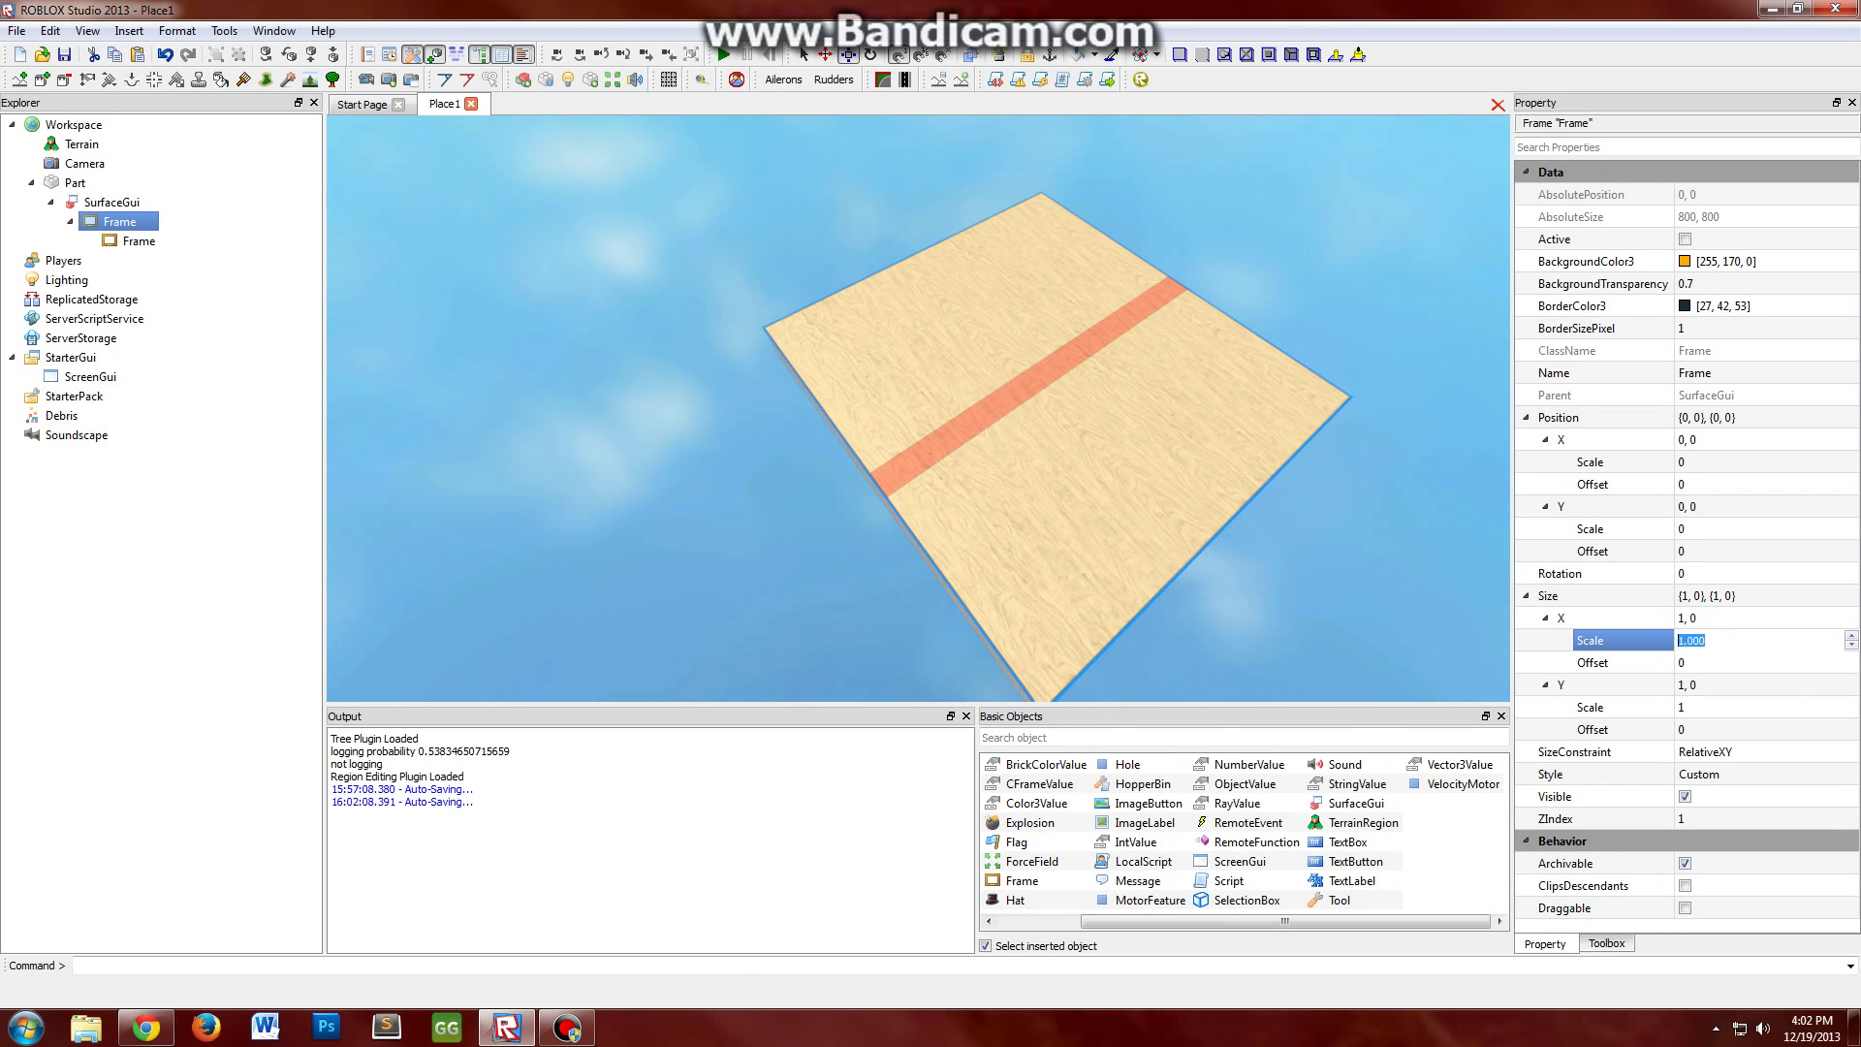
pyautogui.write('0.5')
pyautogui.press('Return')
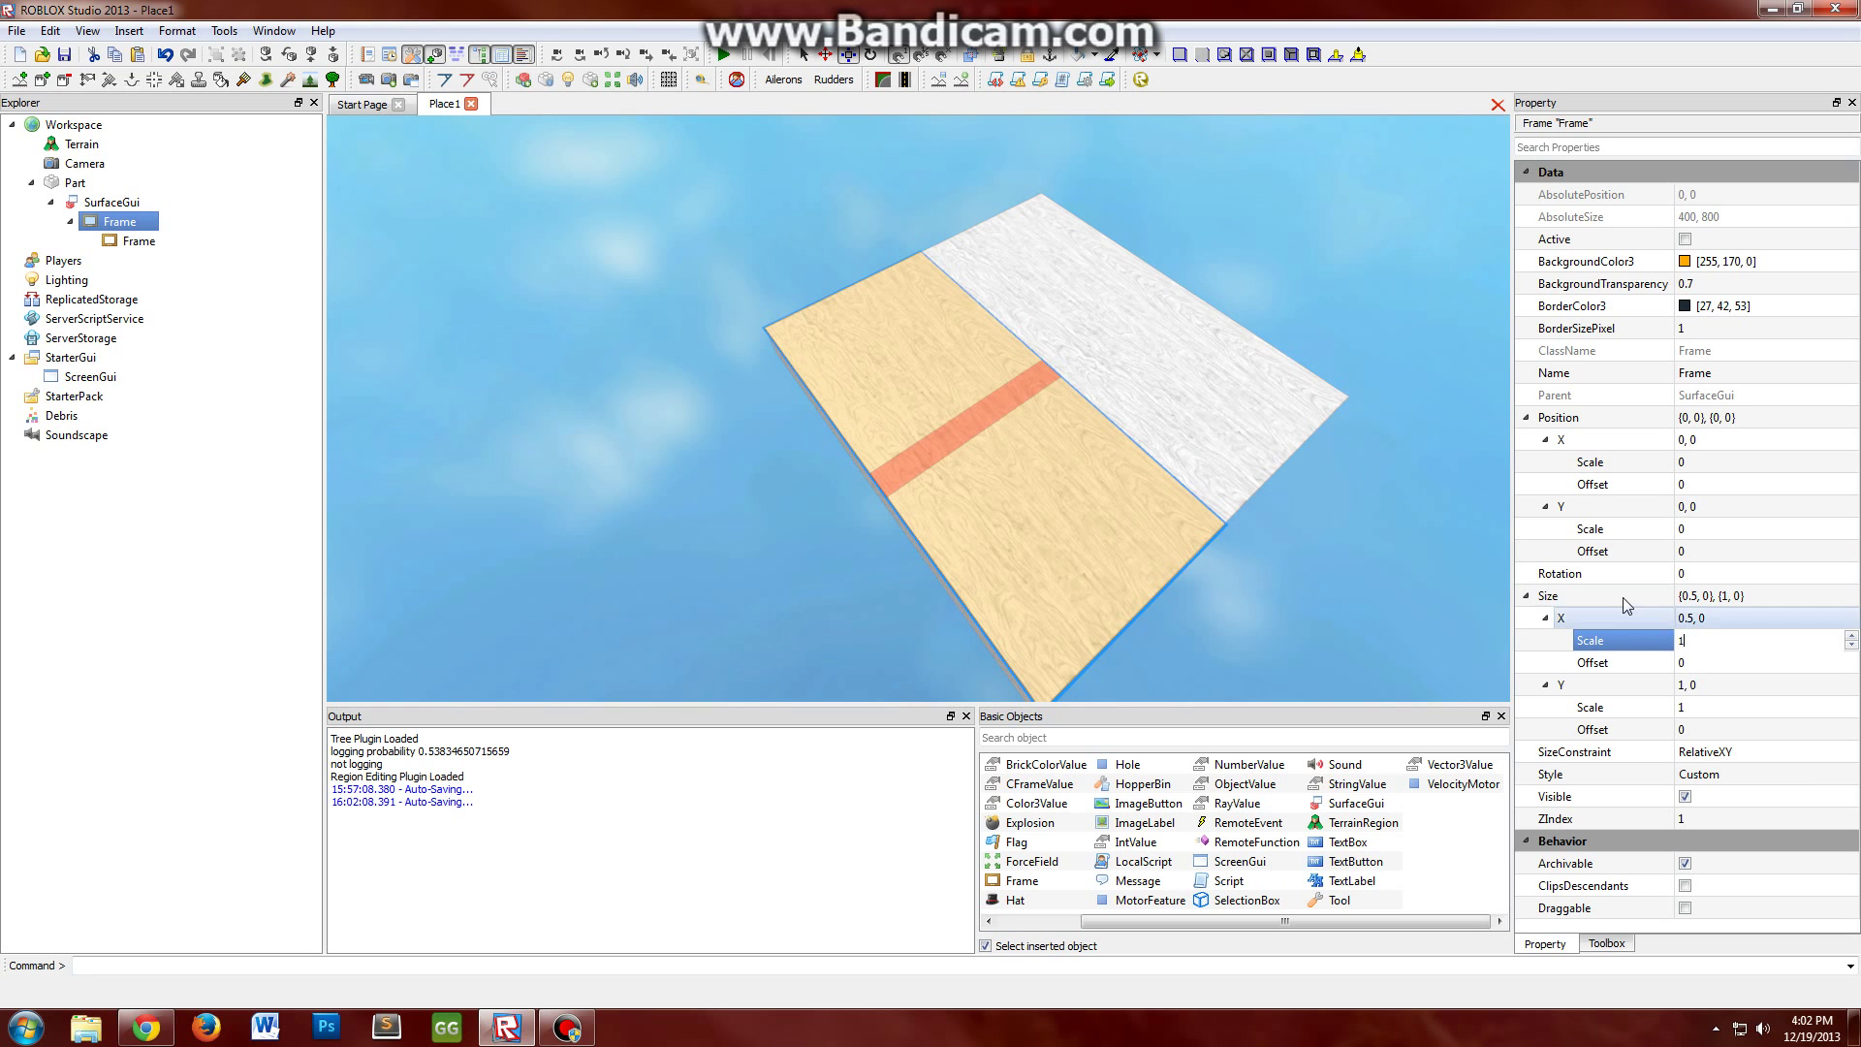
pyautogui.write('1')
pyautogui.press('Return')
pyautogui.moveTo(1236, 436); pyautogui.dragTo(1087, 434, button='right')
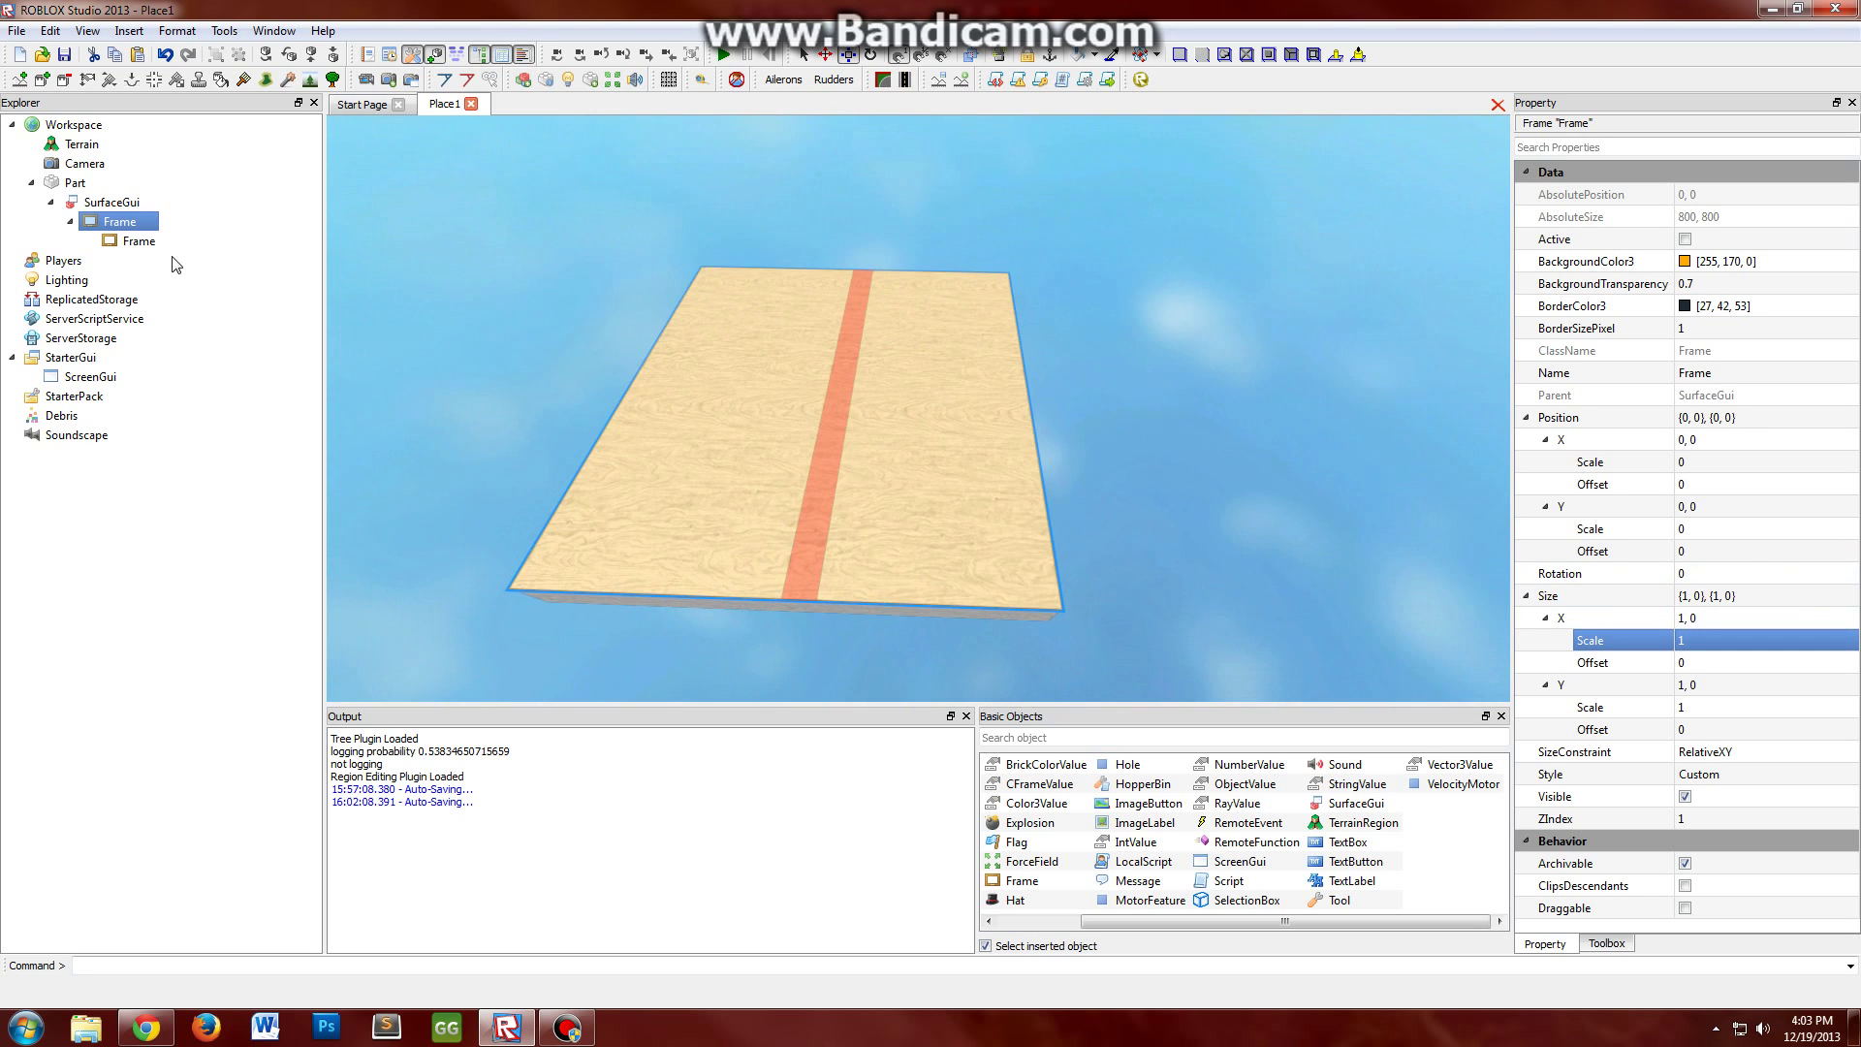
pyautogui.click(138, 240)
# - Orbit the camera top-down, upright and diagonal to inspect the red strip
pyautogui.moveTo(931, 378); pyautogui.dragTo(814, 363, button='right')
pyautogui.scroll(-3, 815, 364)
pyautogui.scroll(4, 815, 365)
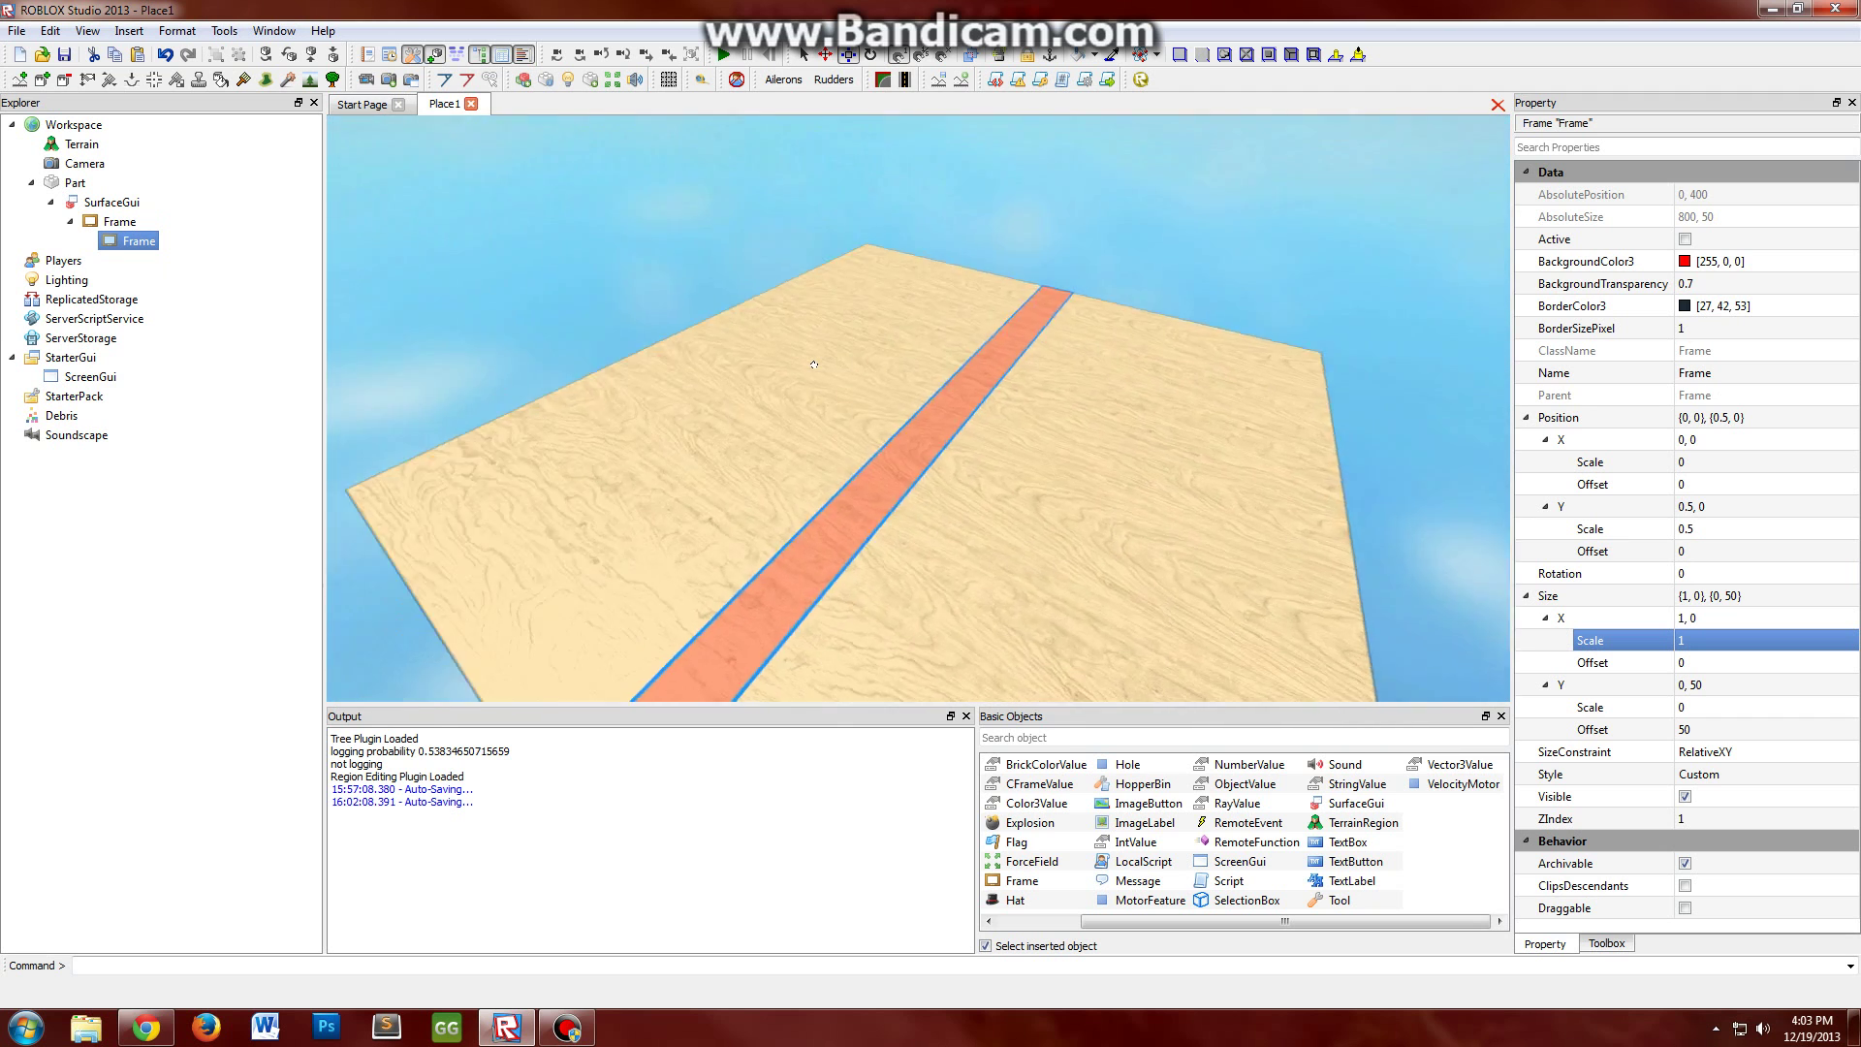
pyautogui.scroll(-5, 814, 365)
pyautogui.scroll(2, 814, 365)
pyautogui.scroll(2, 814, 366)
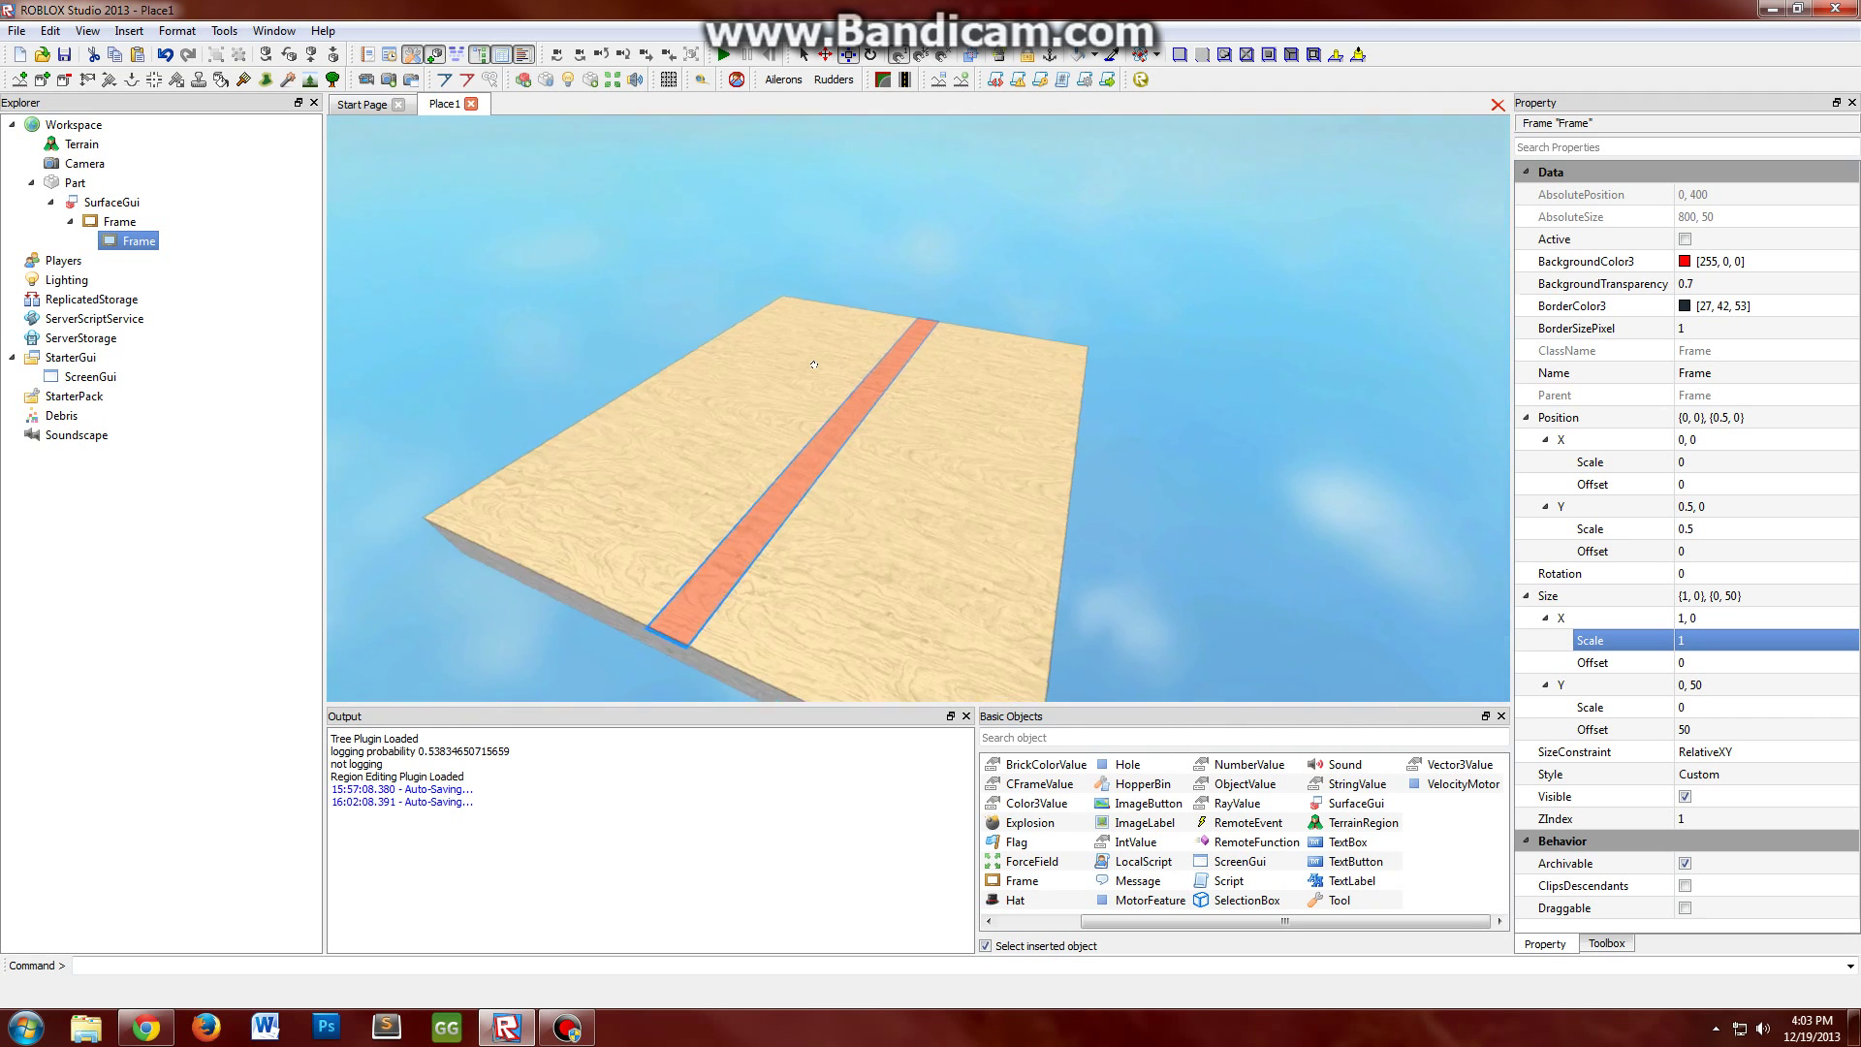
pyautogui.scroll(-3, 814, 365)
pyautogui.scroll(2, 814, 365)
pyautogui.scroll(2, 814, 364)
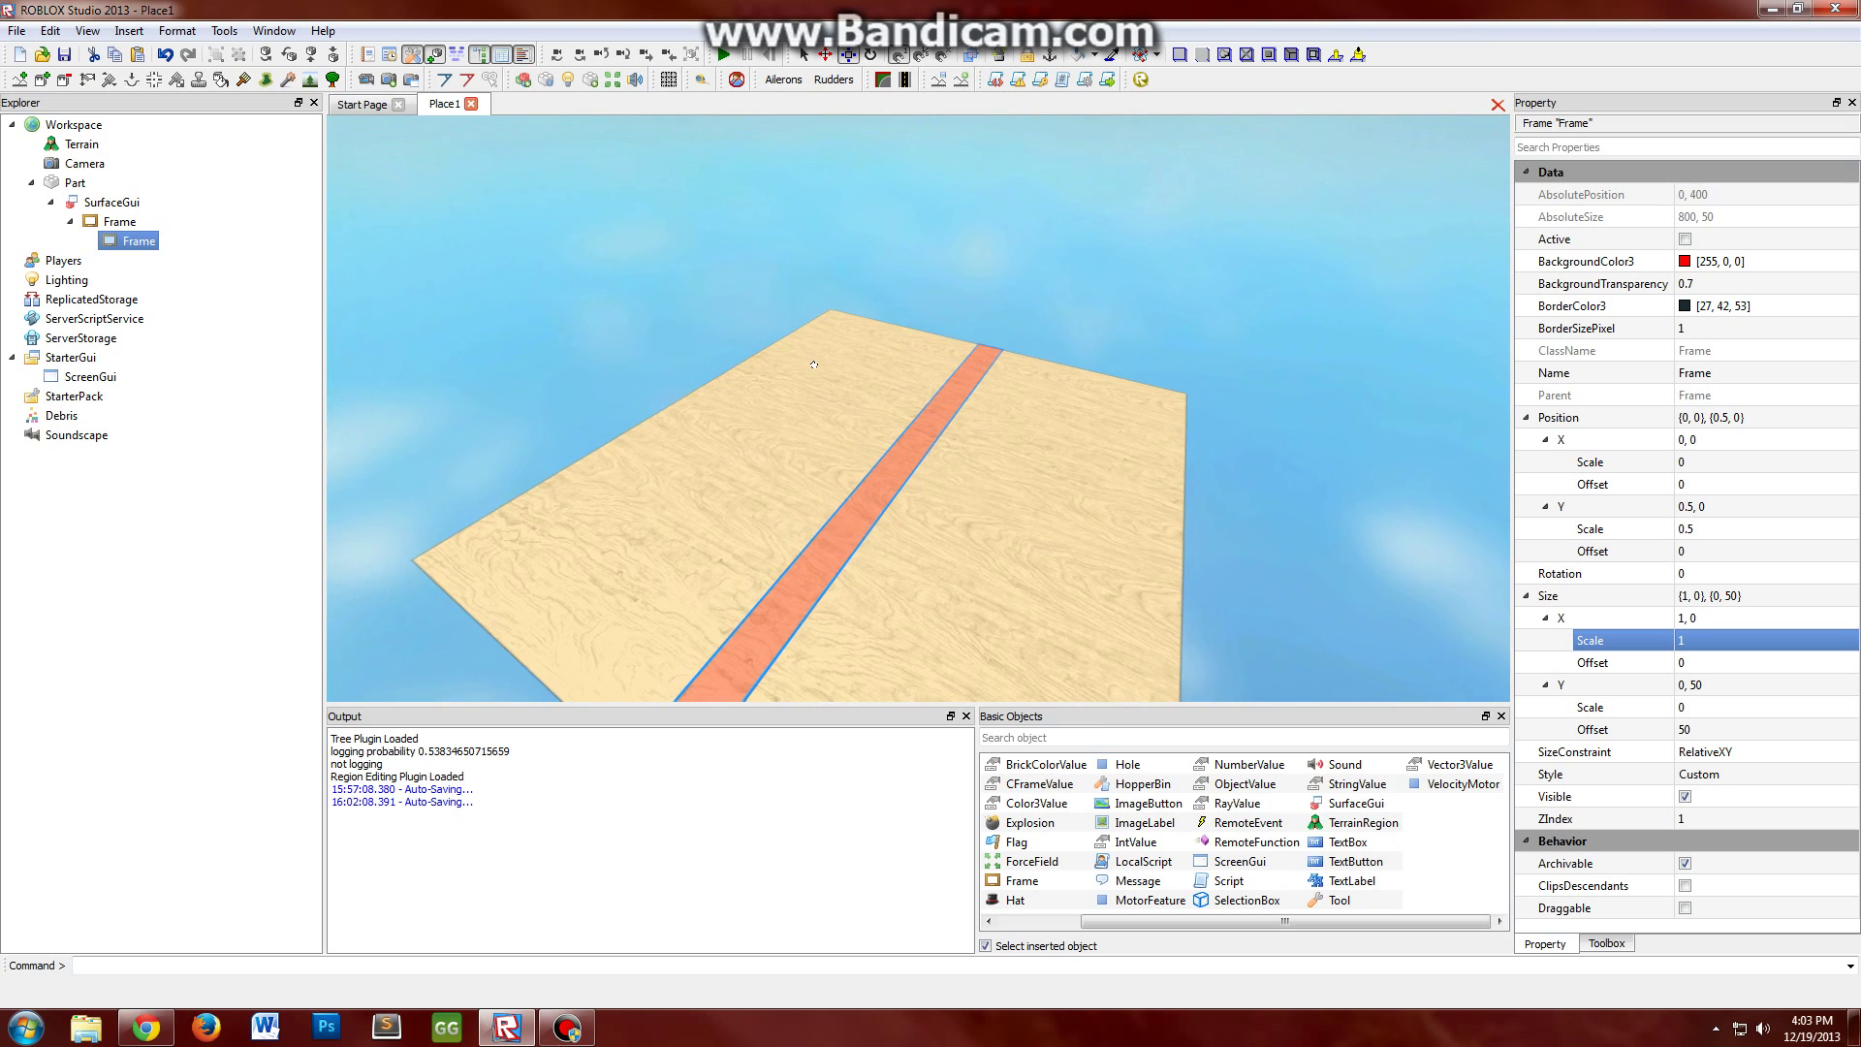
pyautogui.scroll(1, 814, 364)
pyautogui.scroll(-1, 815, 363)
pyautogui.scroll(1, 815, 364)
pyautogui.scroll(-2, 814, 366)
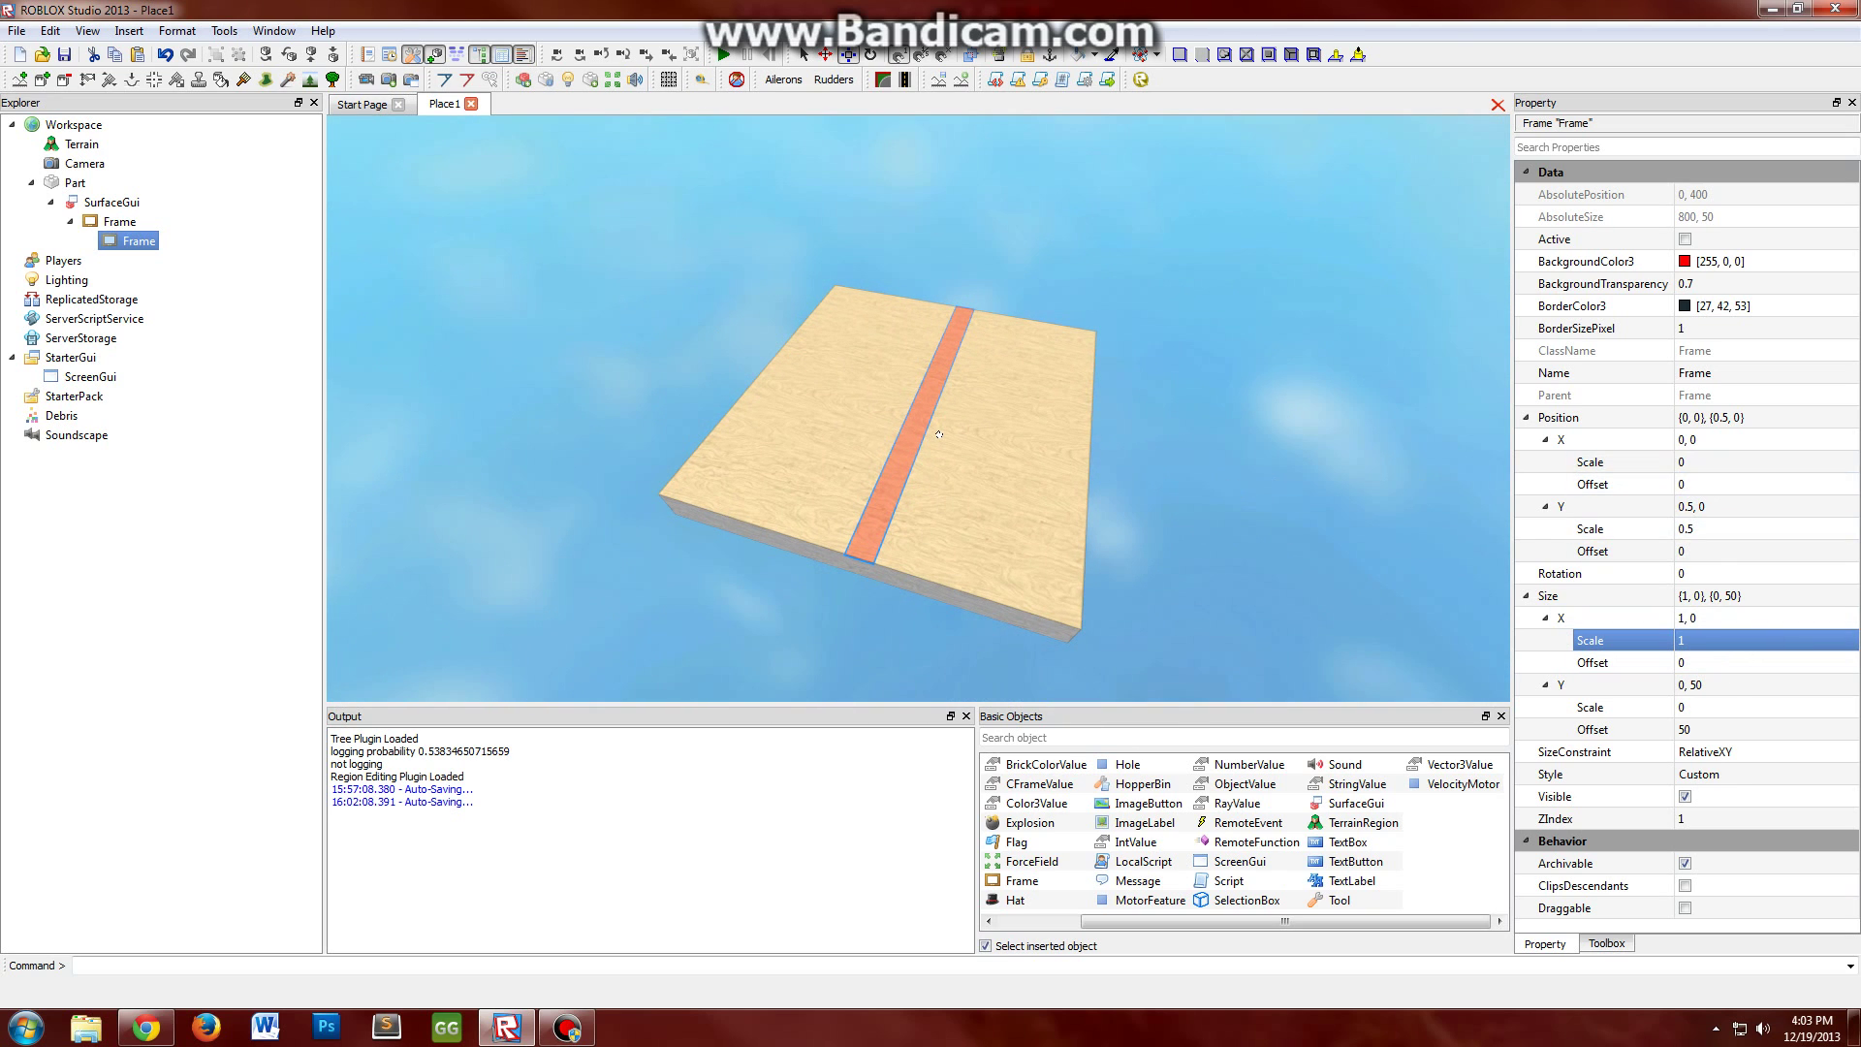
pyautogui.moveTo(939, 433); pyautogui.dragTo(1216, 521, button='right')
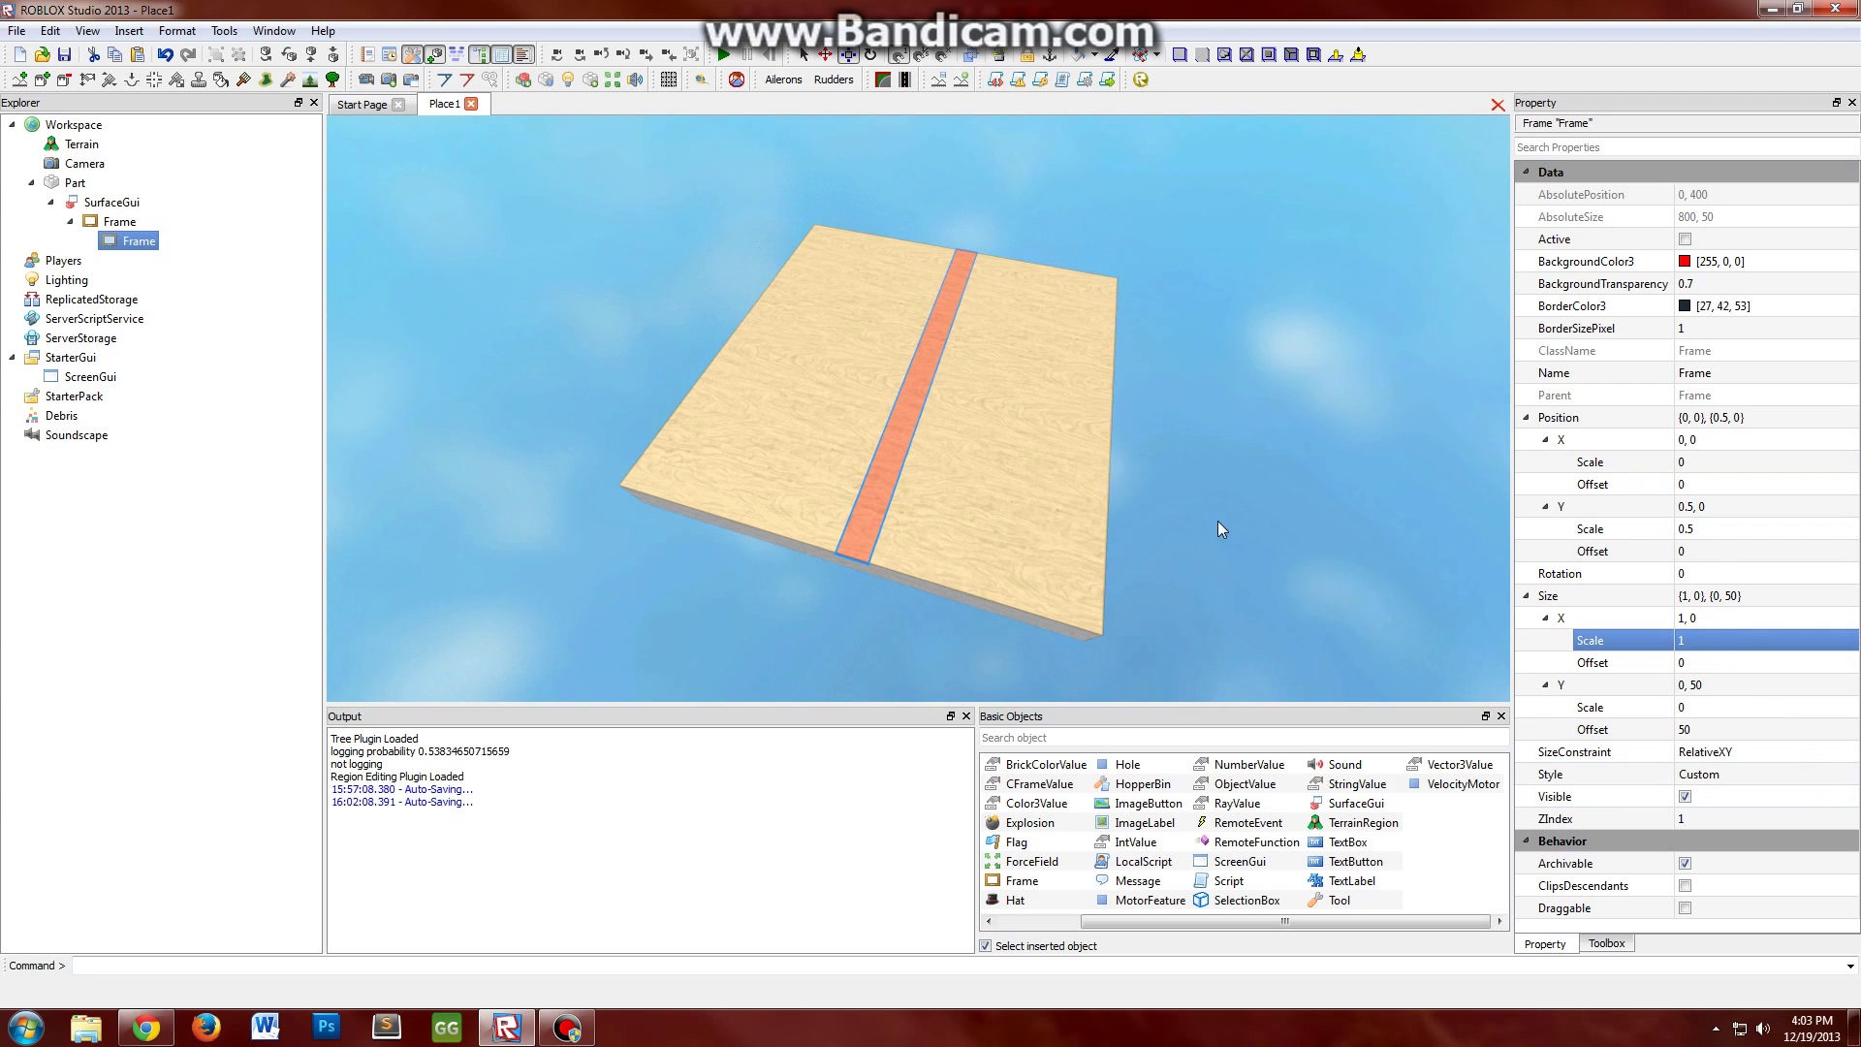
pyautogui.scroll(3, 1178, 312)
pyautogui.scroll(-3, 1178, 313)
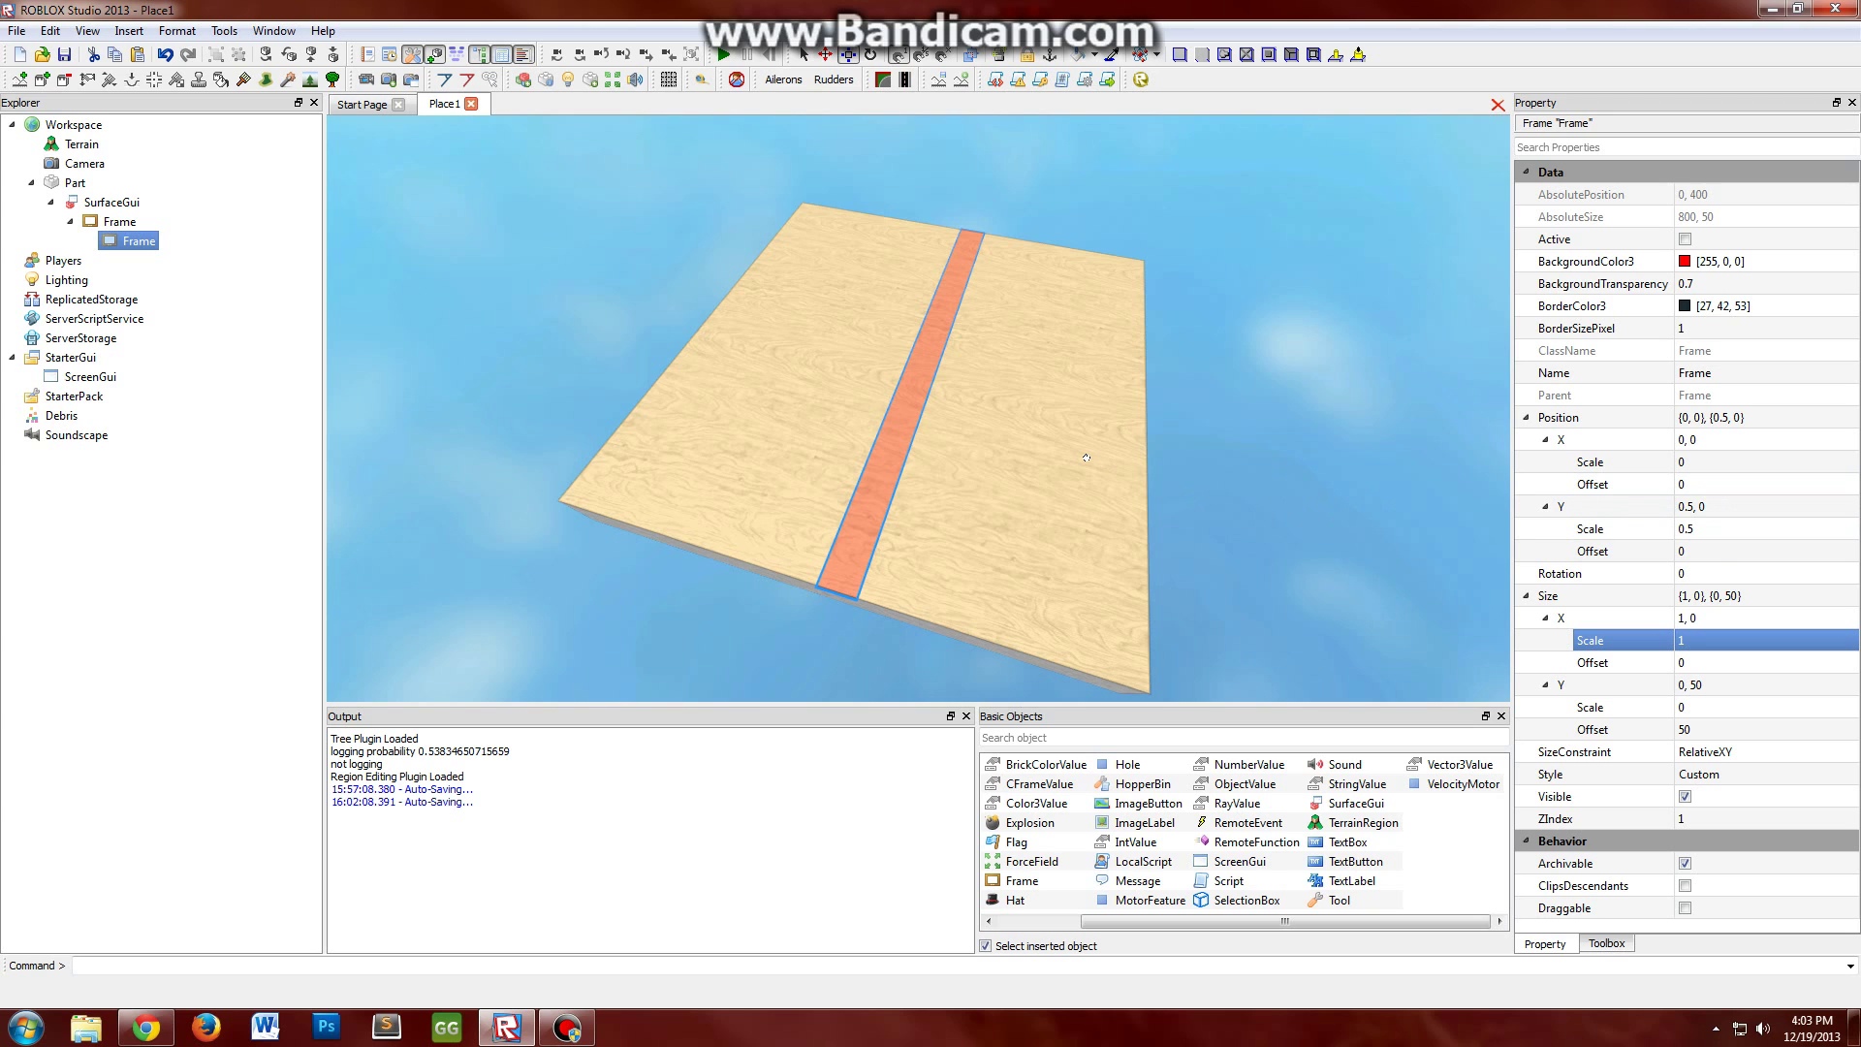
pyautogui.moveTo(1085, 458)
pyautogui.mouseDown(button='right')
pyautogui.moveTo(884, 357)
pyautogui.moveTo(998, 182)
pyautogui.mouseUp(button='right')
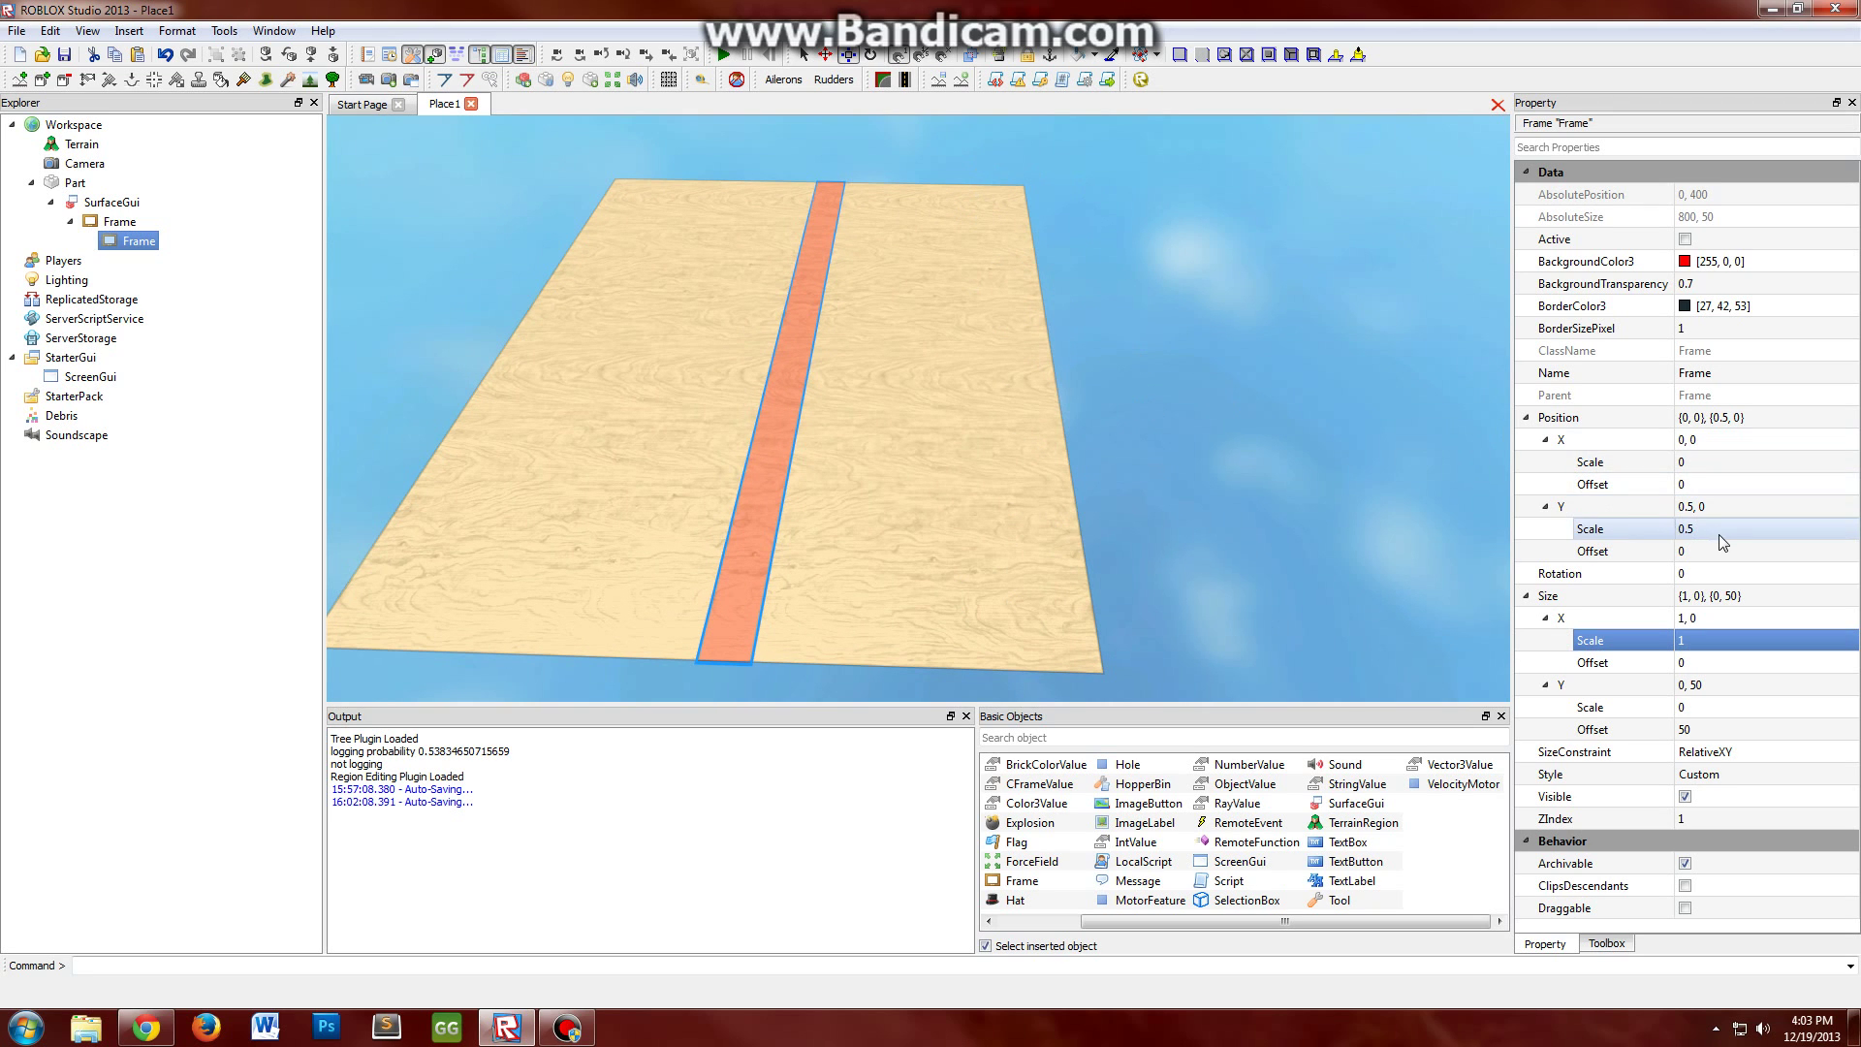
pyautogui.moveTo(931, 552)
pyautogui.mouseDown(button='right')
pyautogui.moveTo(1029, 581)
pyautogui.moveTo(1297, 489)
pyautogui.mouseUp(button='right')
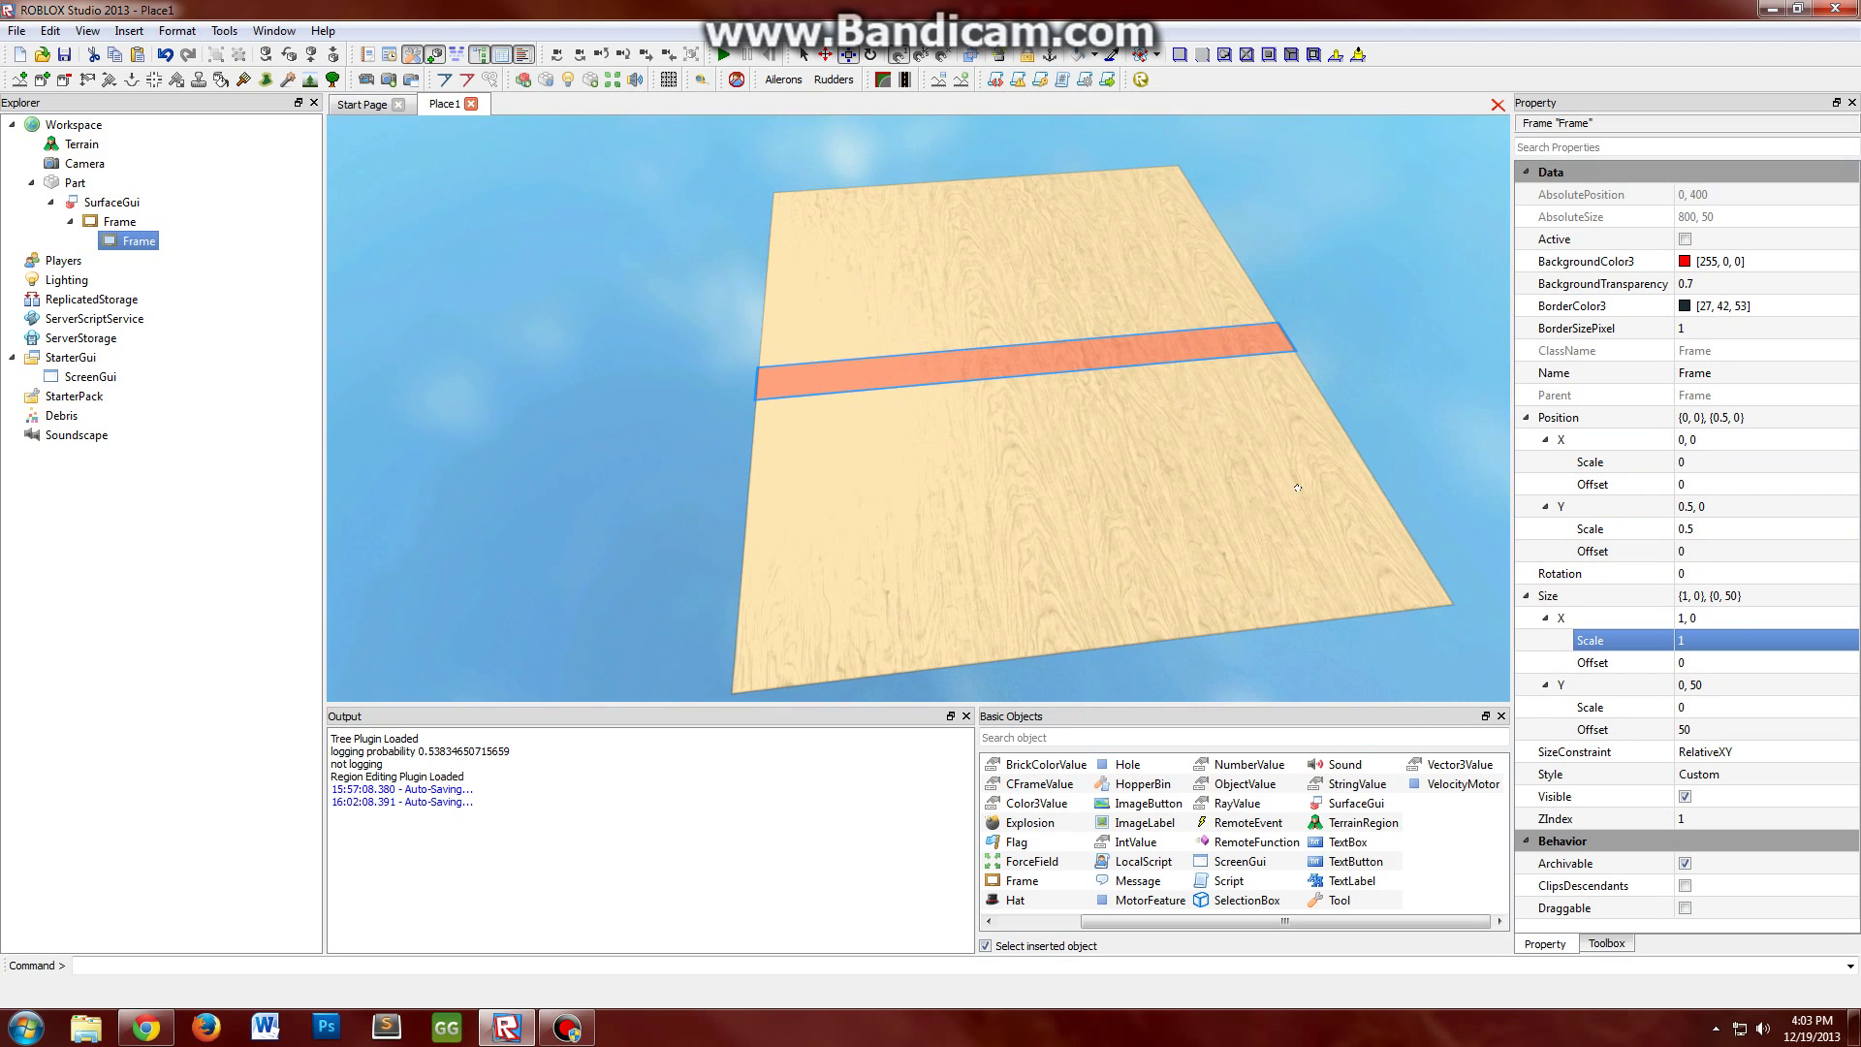
# - Set the red strip's Position Y to scale 1 and offset -50, then view the part
pyautogui.click(1687, 528)
pyautogui.write('1')
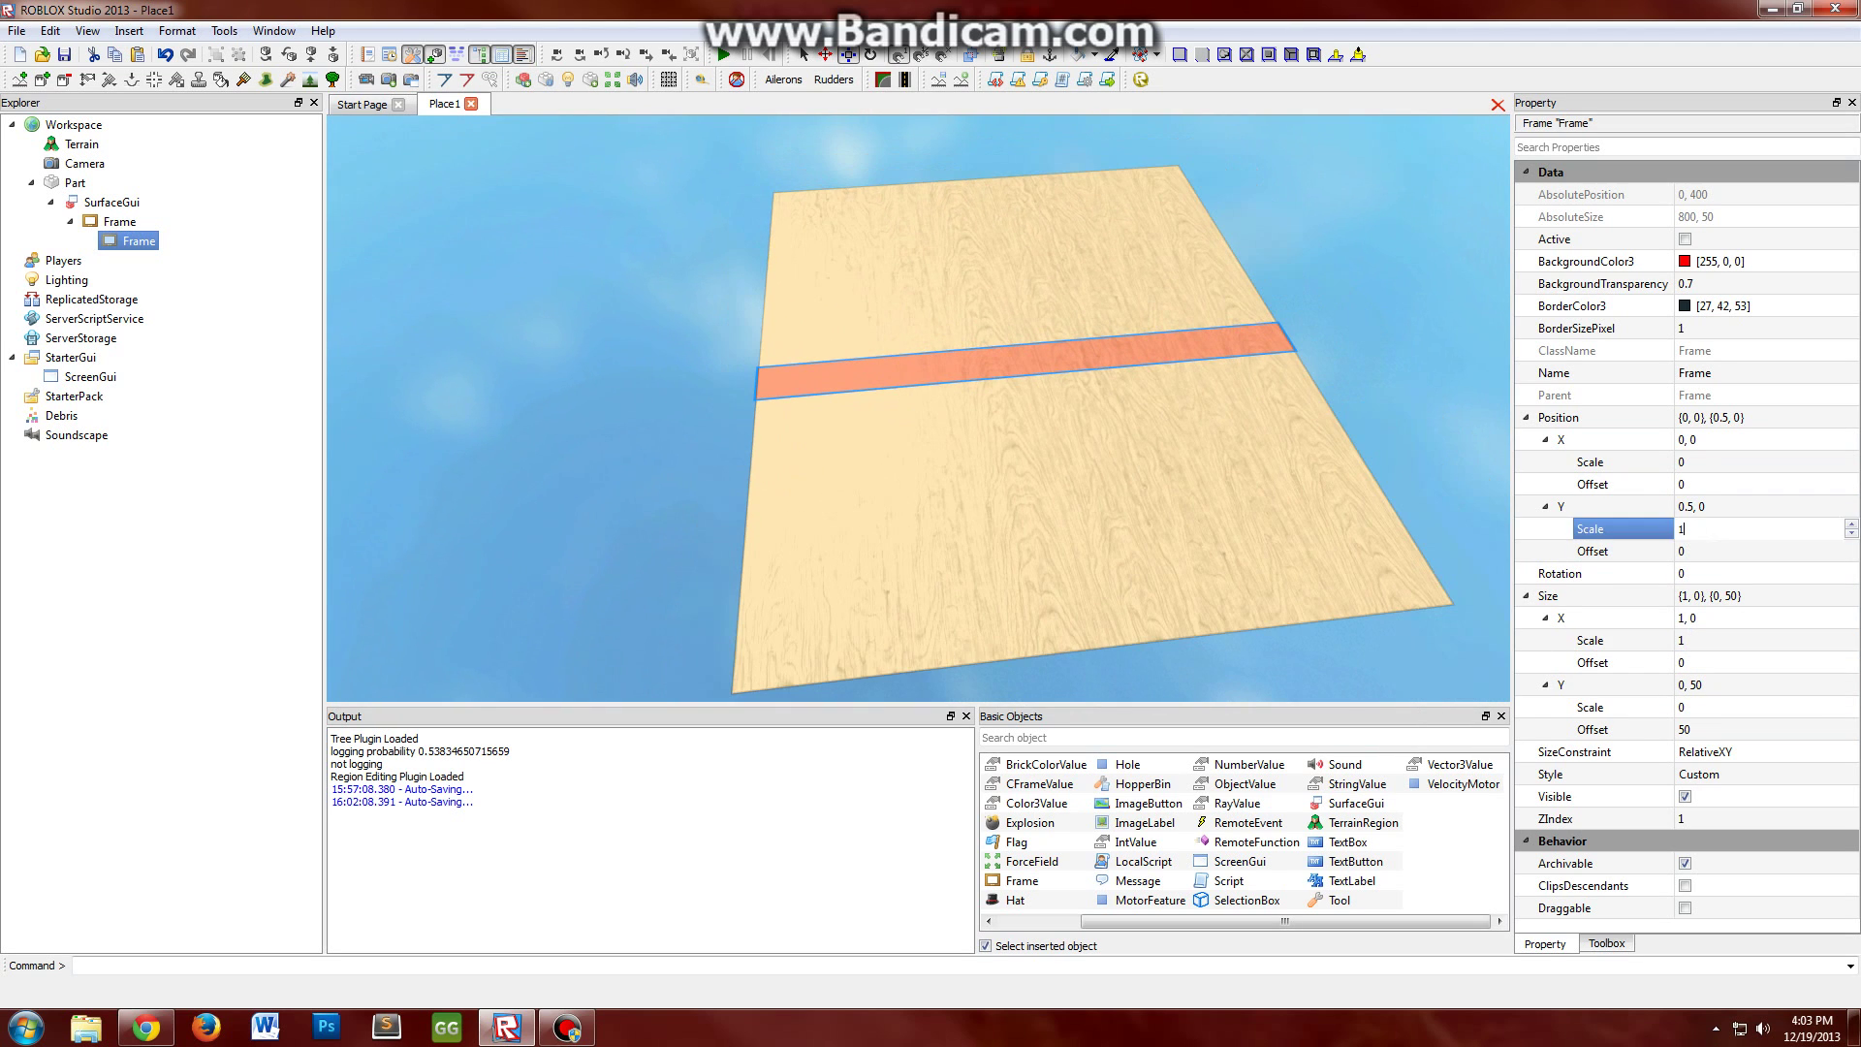
pyautogui.click(1680, 552)
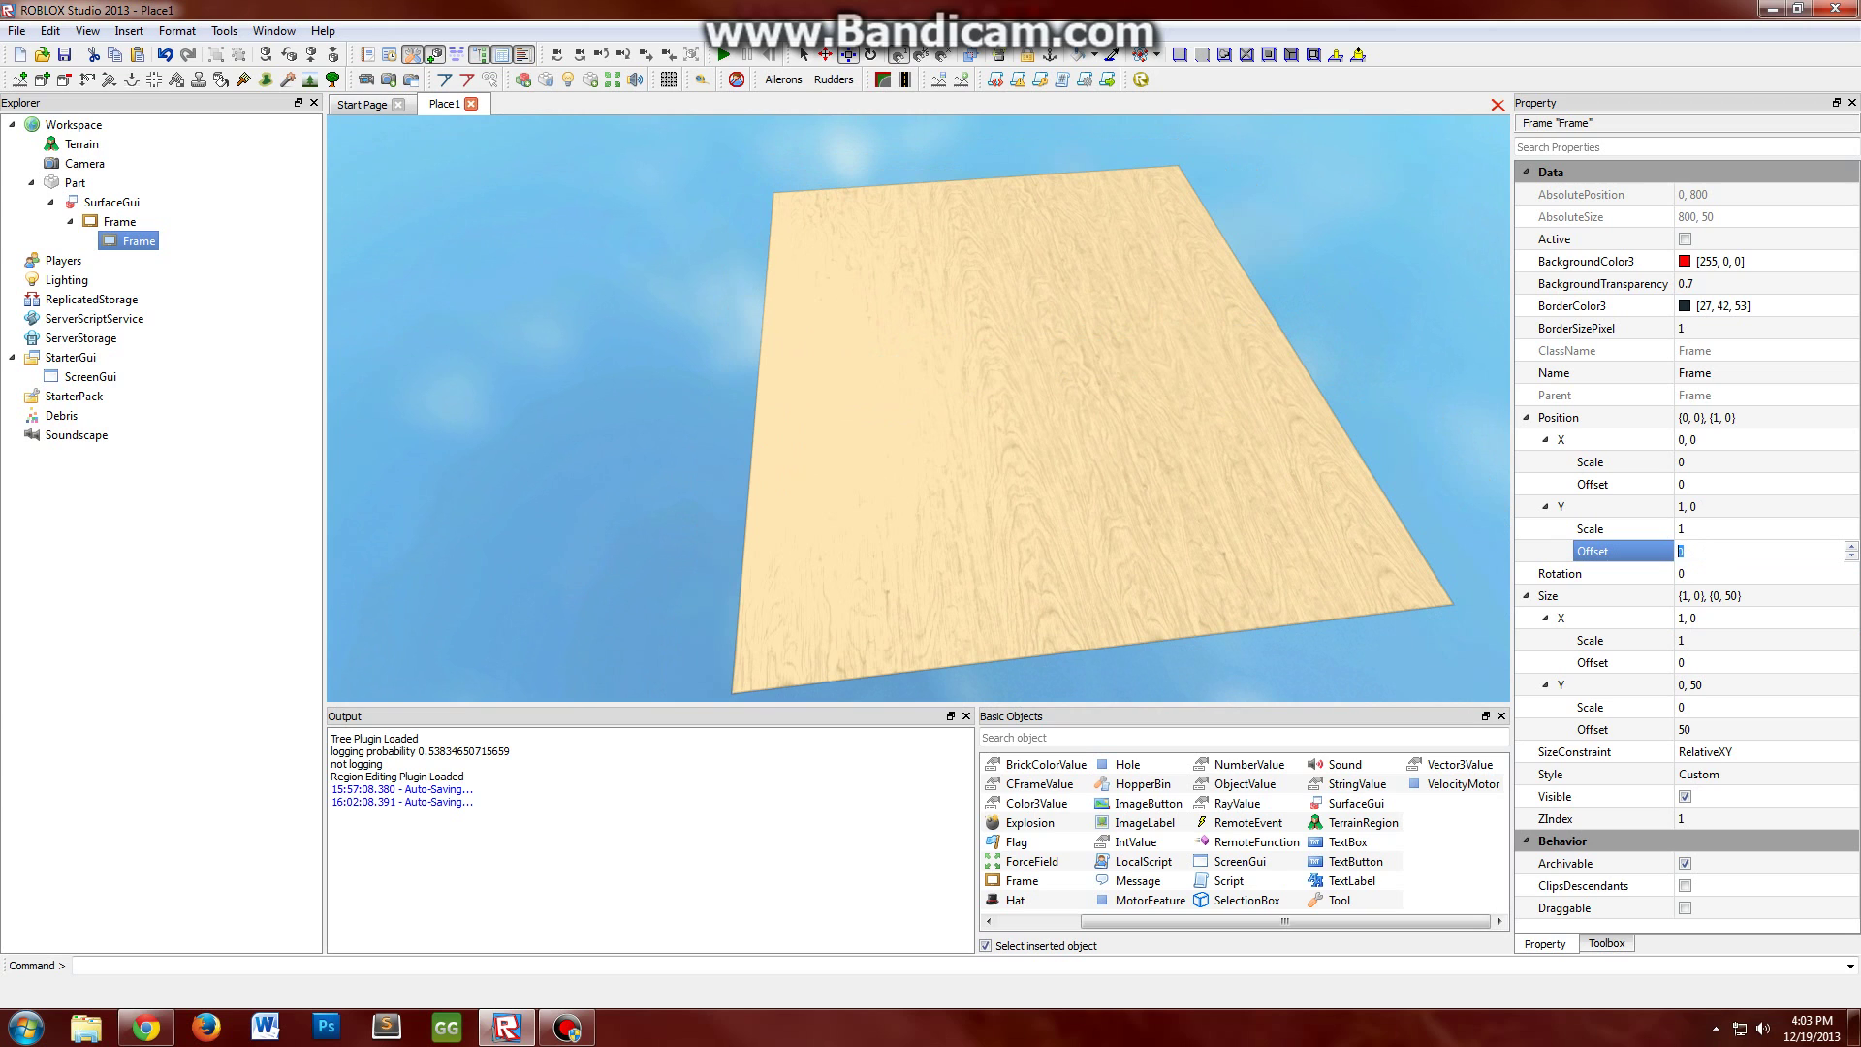
pyautogui.write('-50')
pyautogui.press('Return')
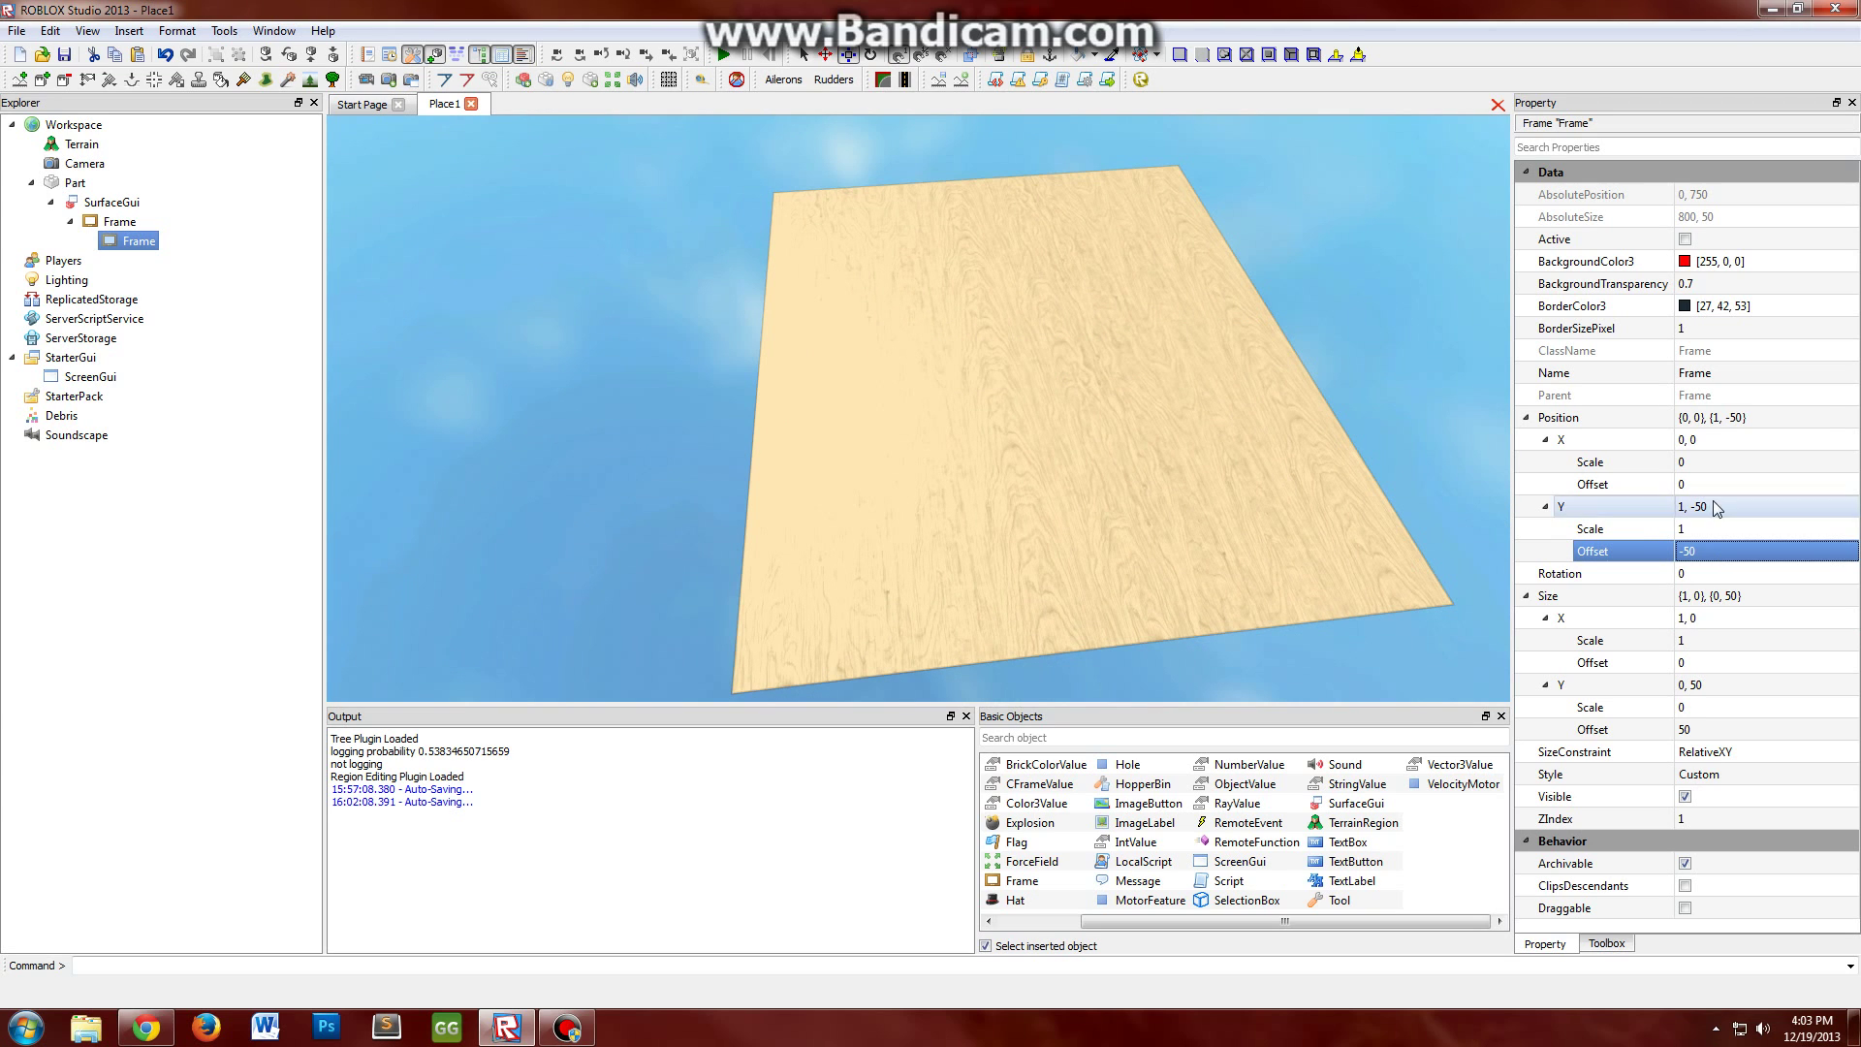
pyautogui.moveTo(1304, 438); pyautogui.dragTo(1304, 438, button='right')
# - Copy the SurfaceGui's outer Frame and paste it into StarterGui's ScreenGui
pyautogui.rightClick(137, 221)
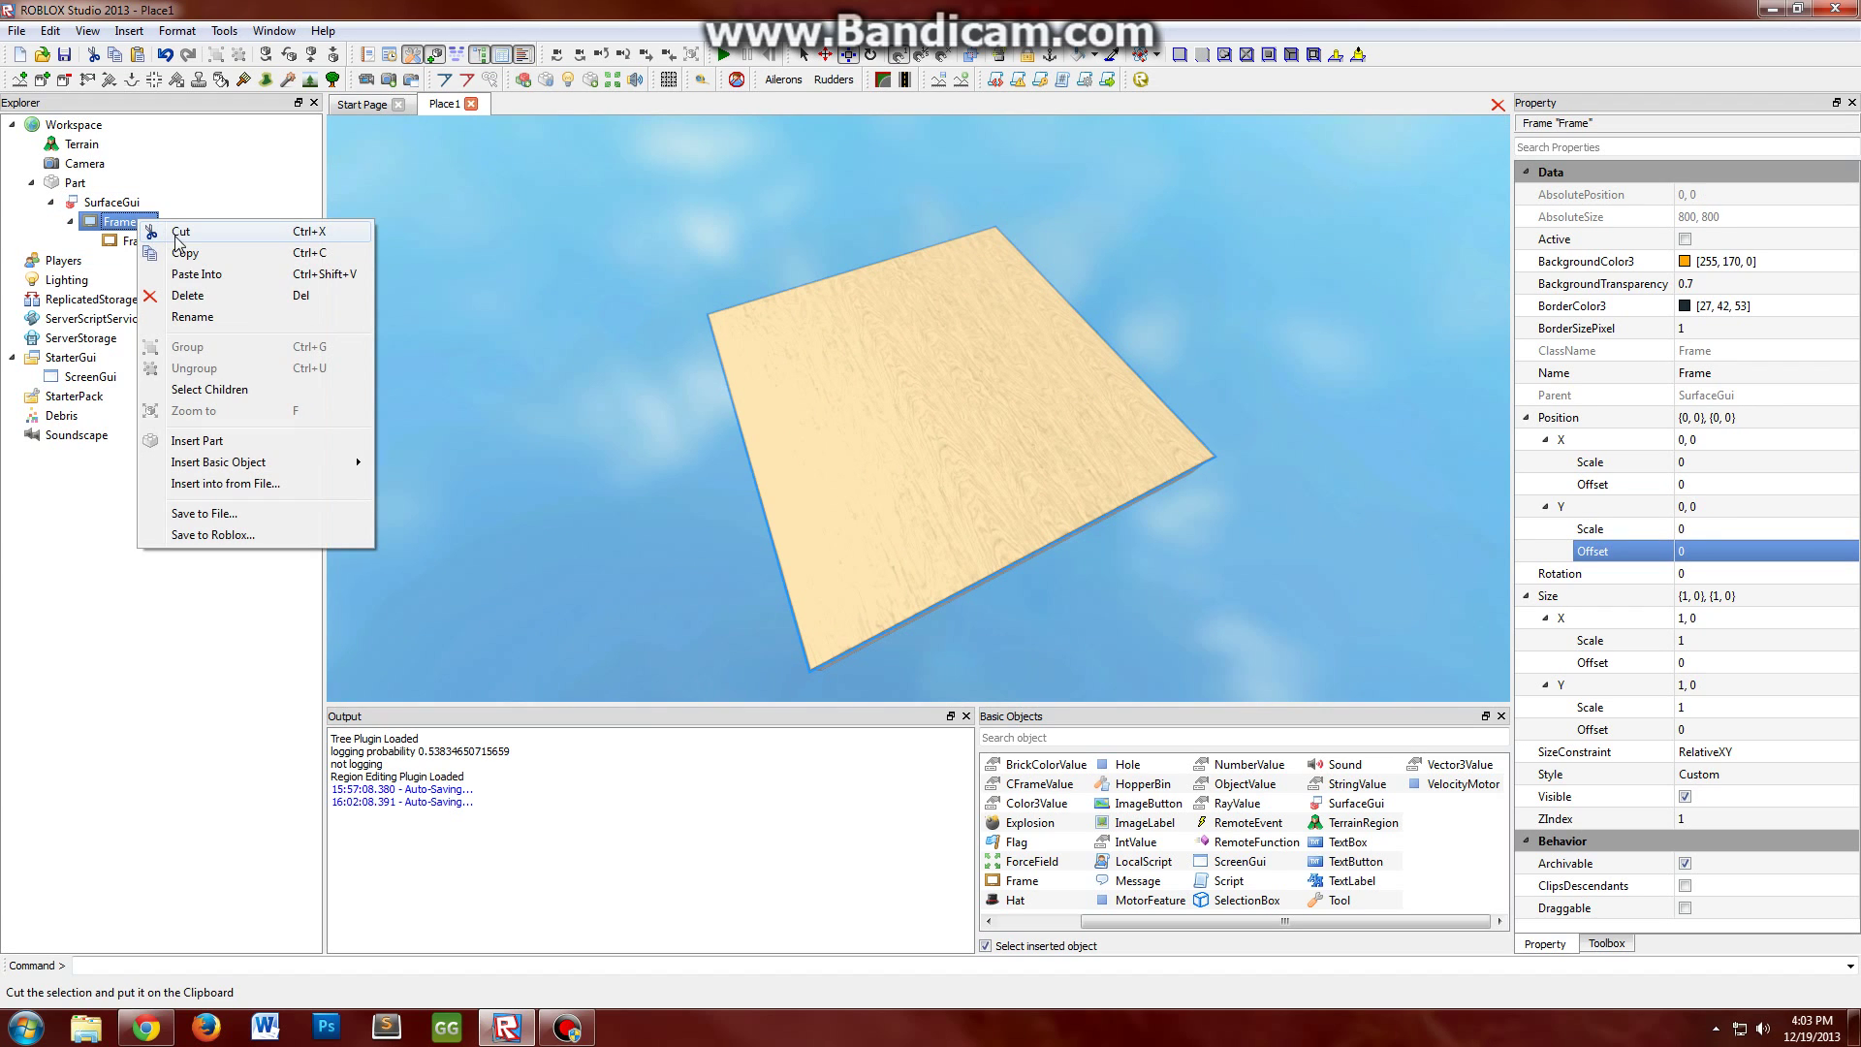
pyautogui.click(195, 254)
pyautogui.rightClick(99, 373)
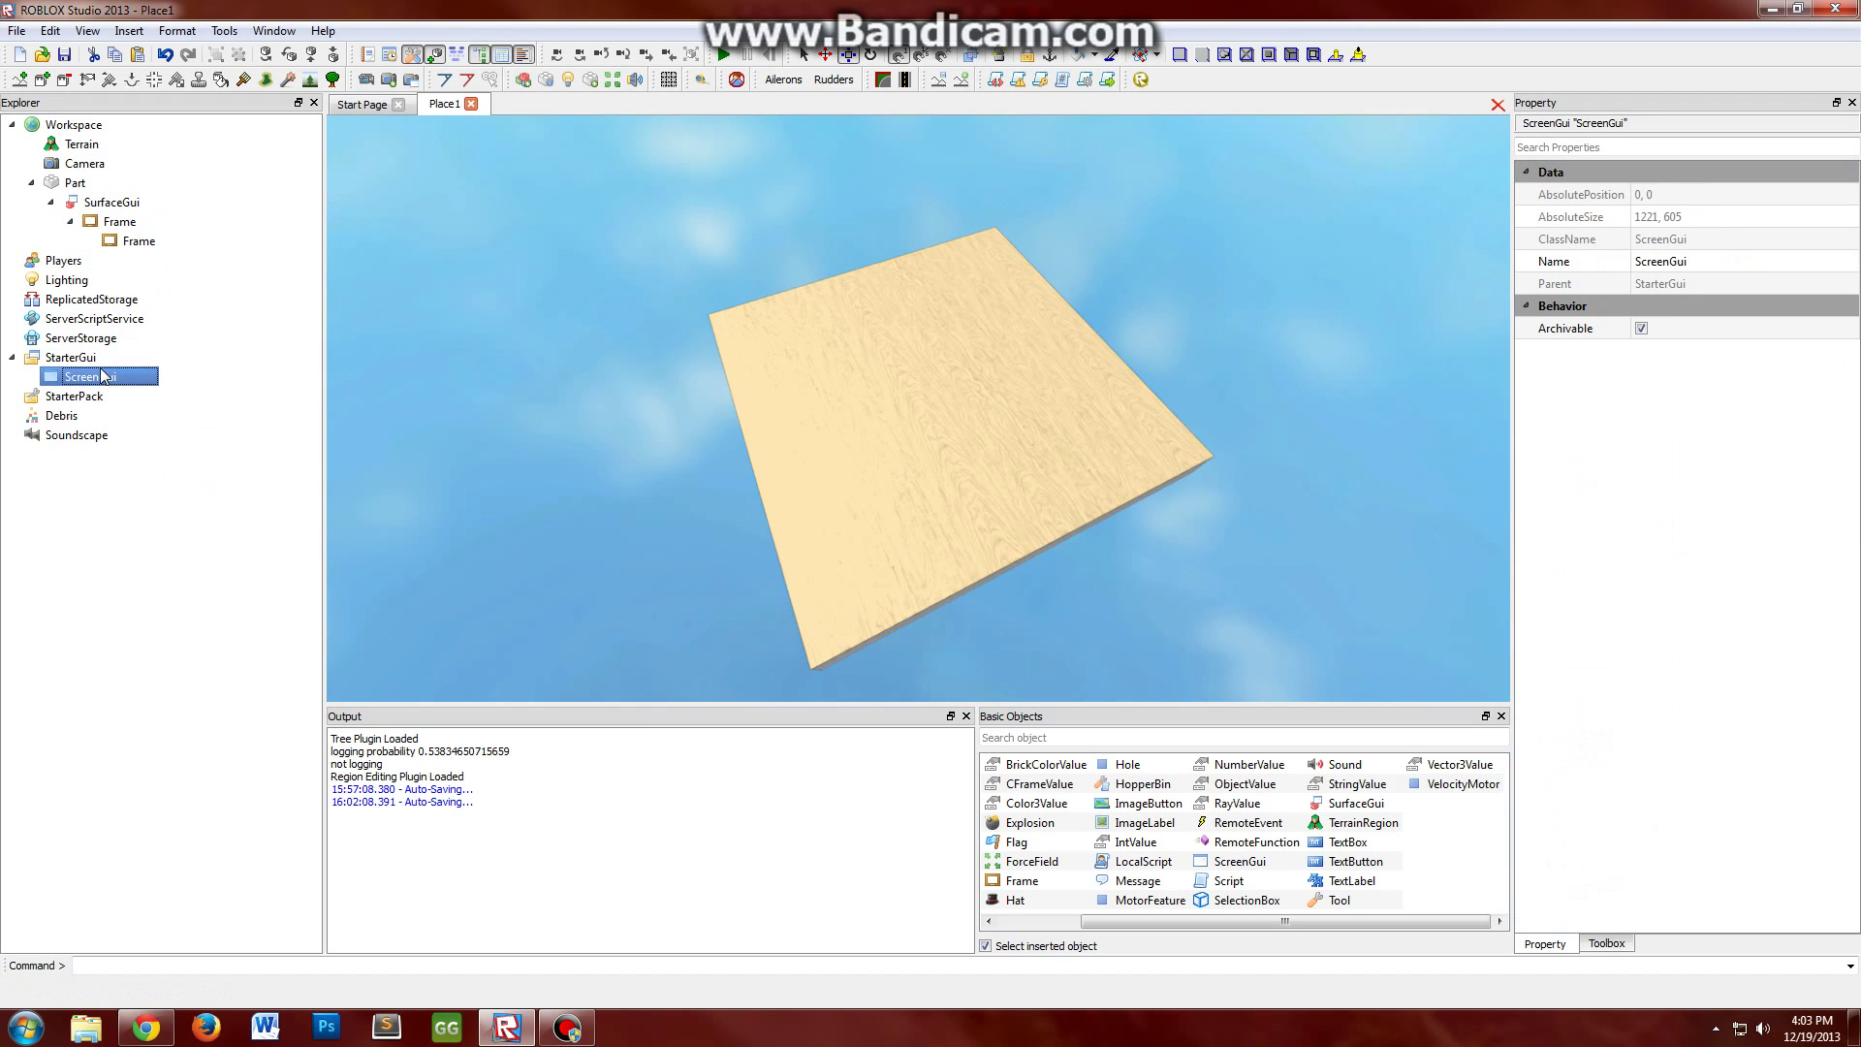
pyautogui.click(168, 422)
pyautogui.scroll(-2, 630, 578)
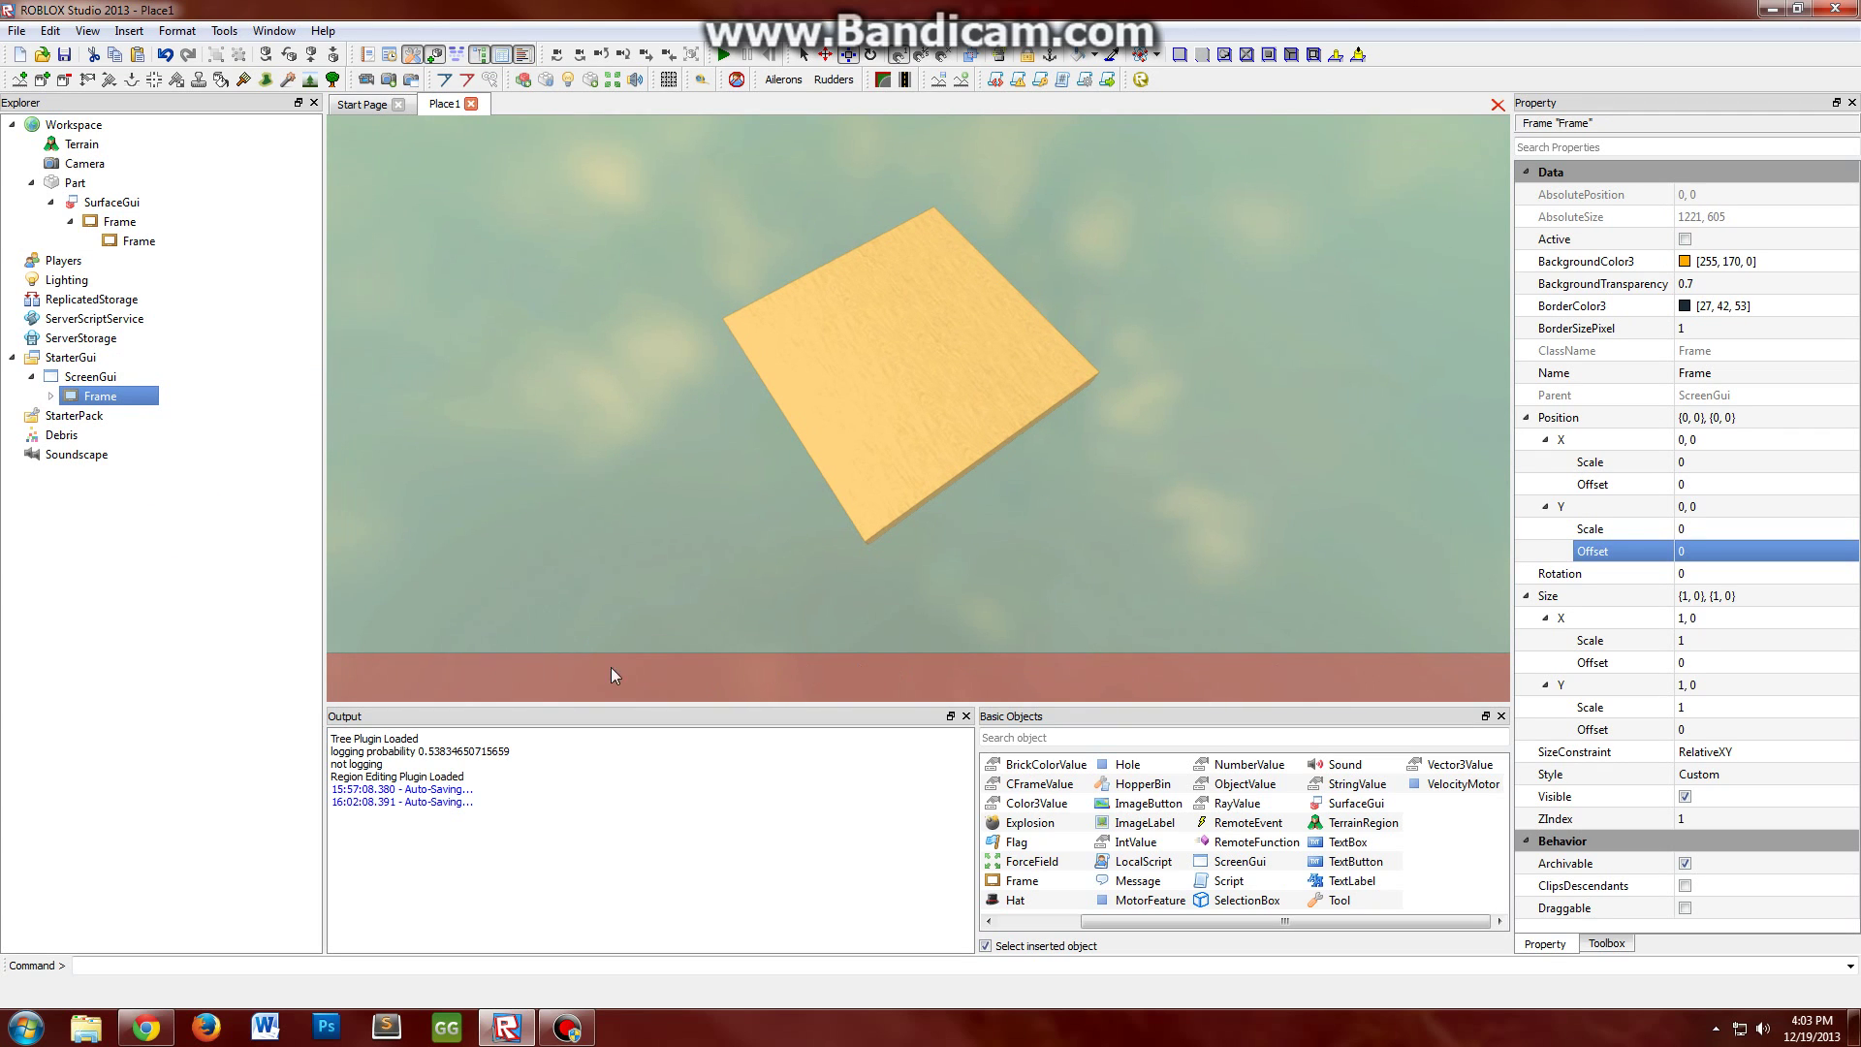
pyautogui.scroll(2, 585, 528)
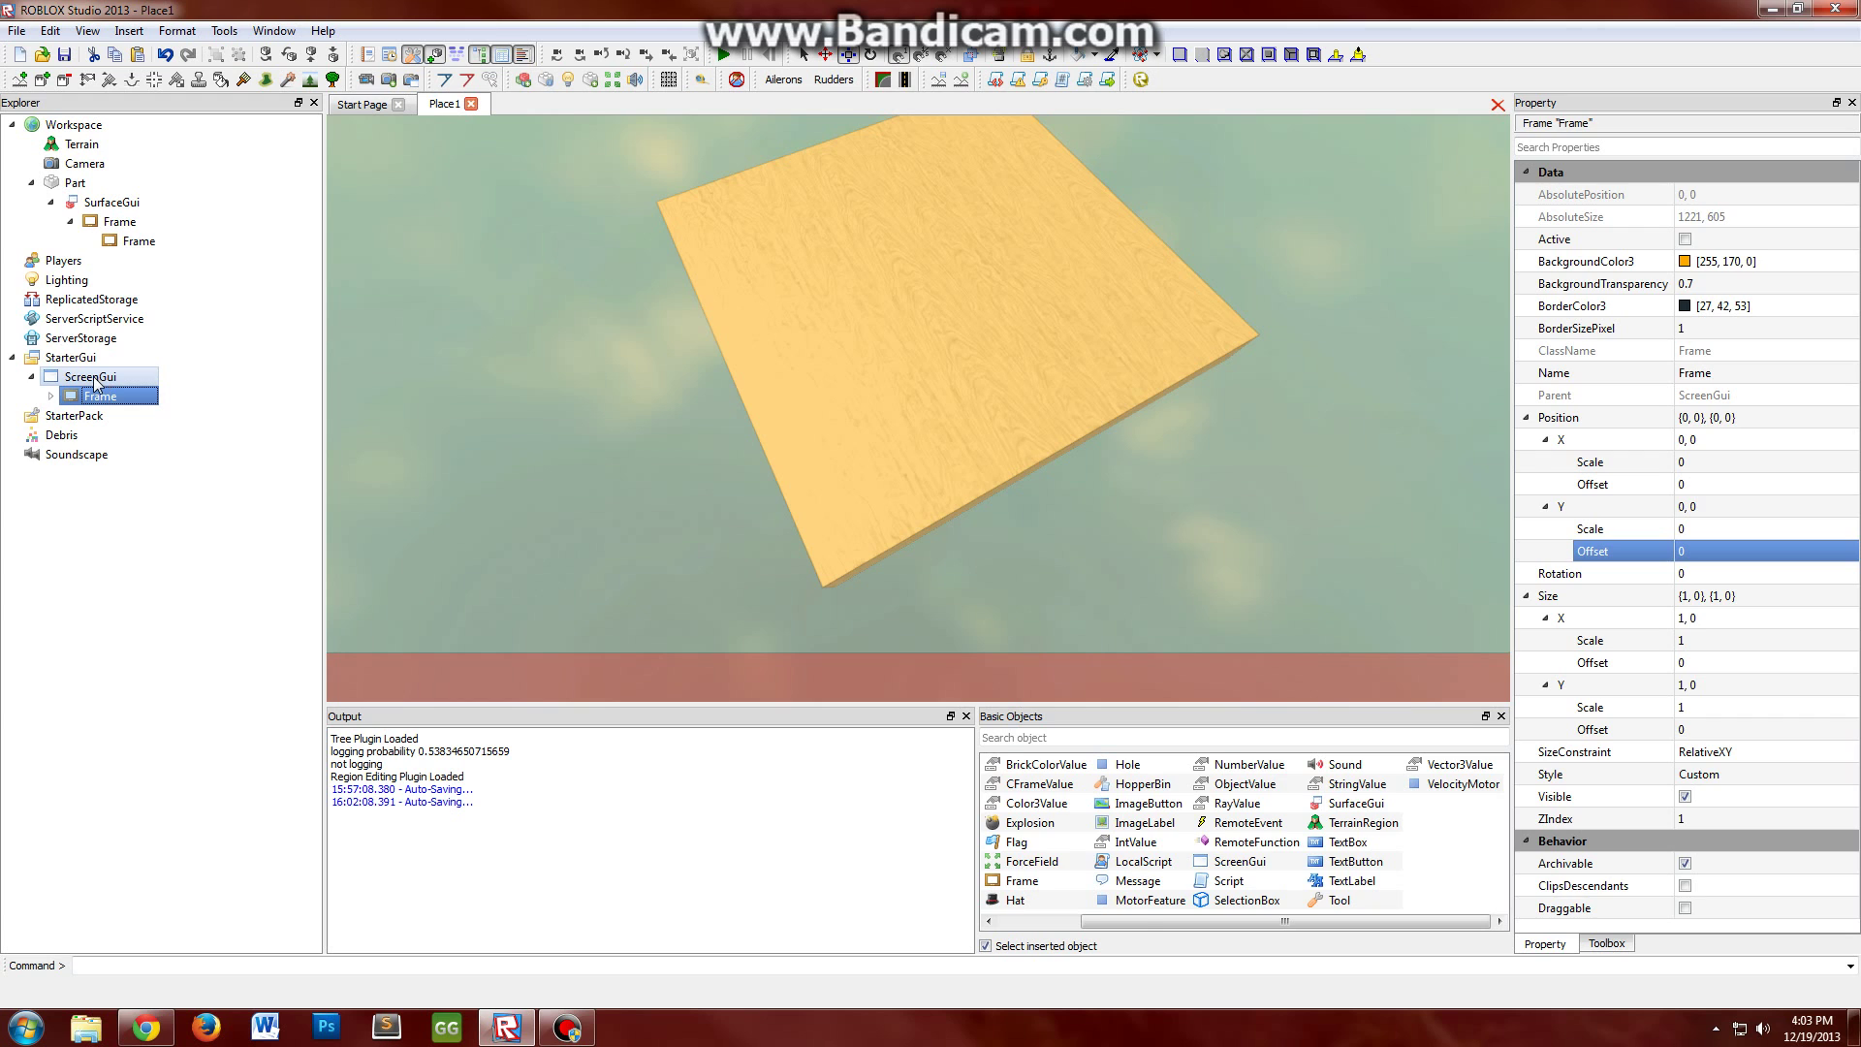
# - Delete the ScreenGui's Frame copy and set the inner Frame's Y offset to -100, then -200
pyautogui.press('Delete')
pyautogui.click(138, 240)
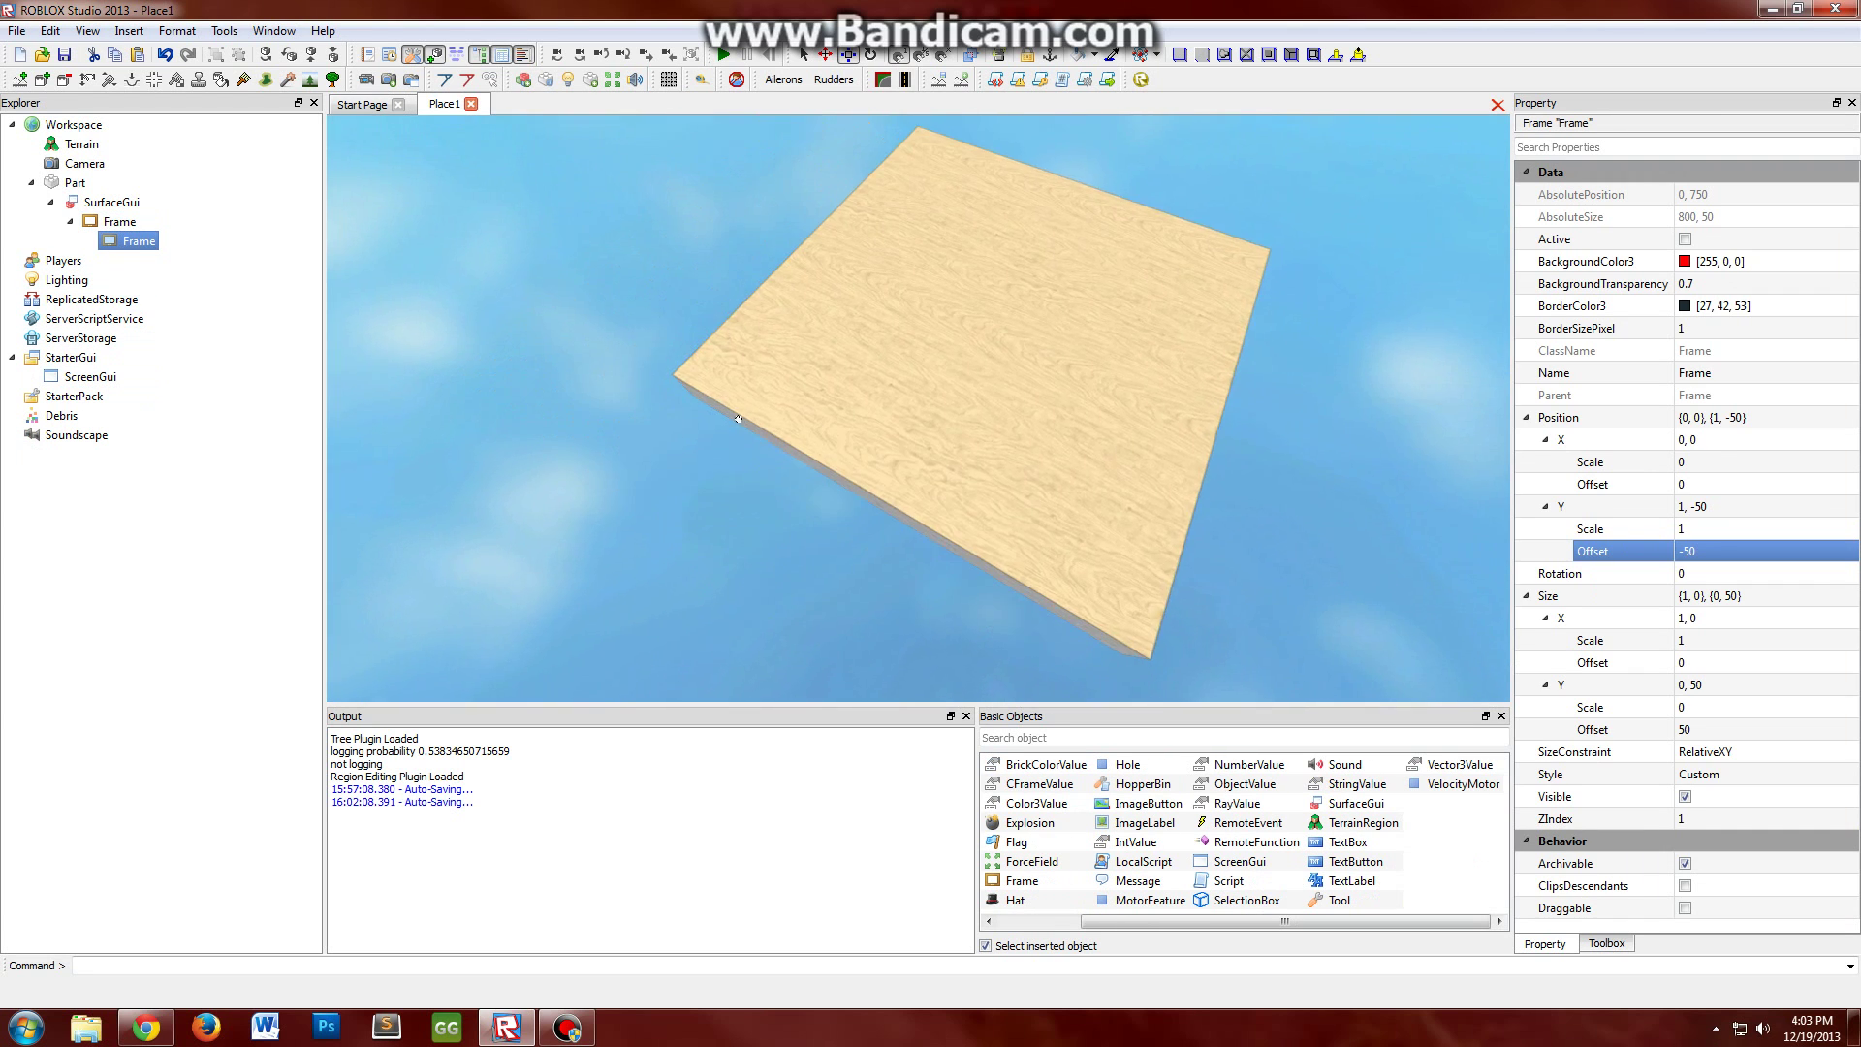
pyautogui.scroll(2, 737, 419)
pyautogui.click(1744, 551)
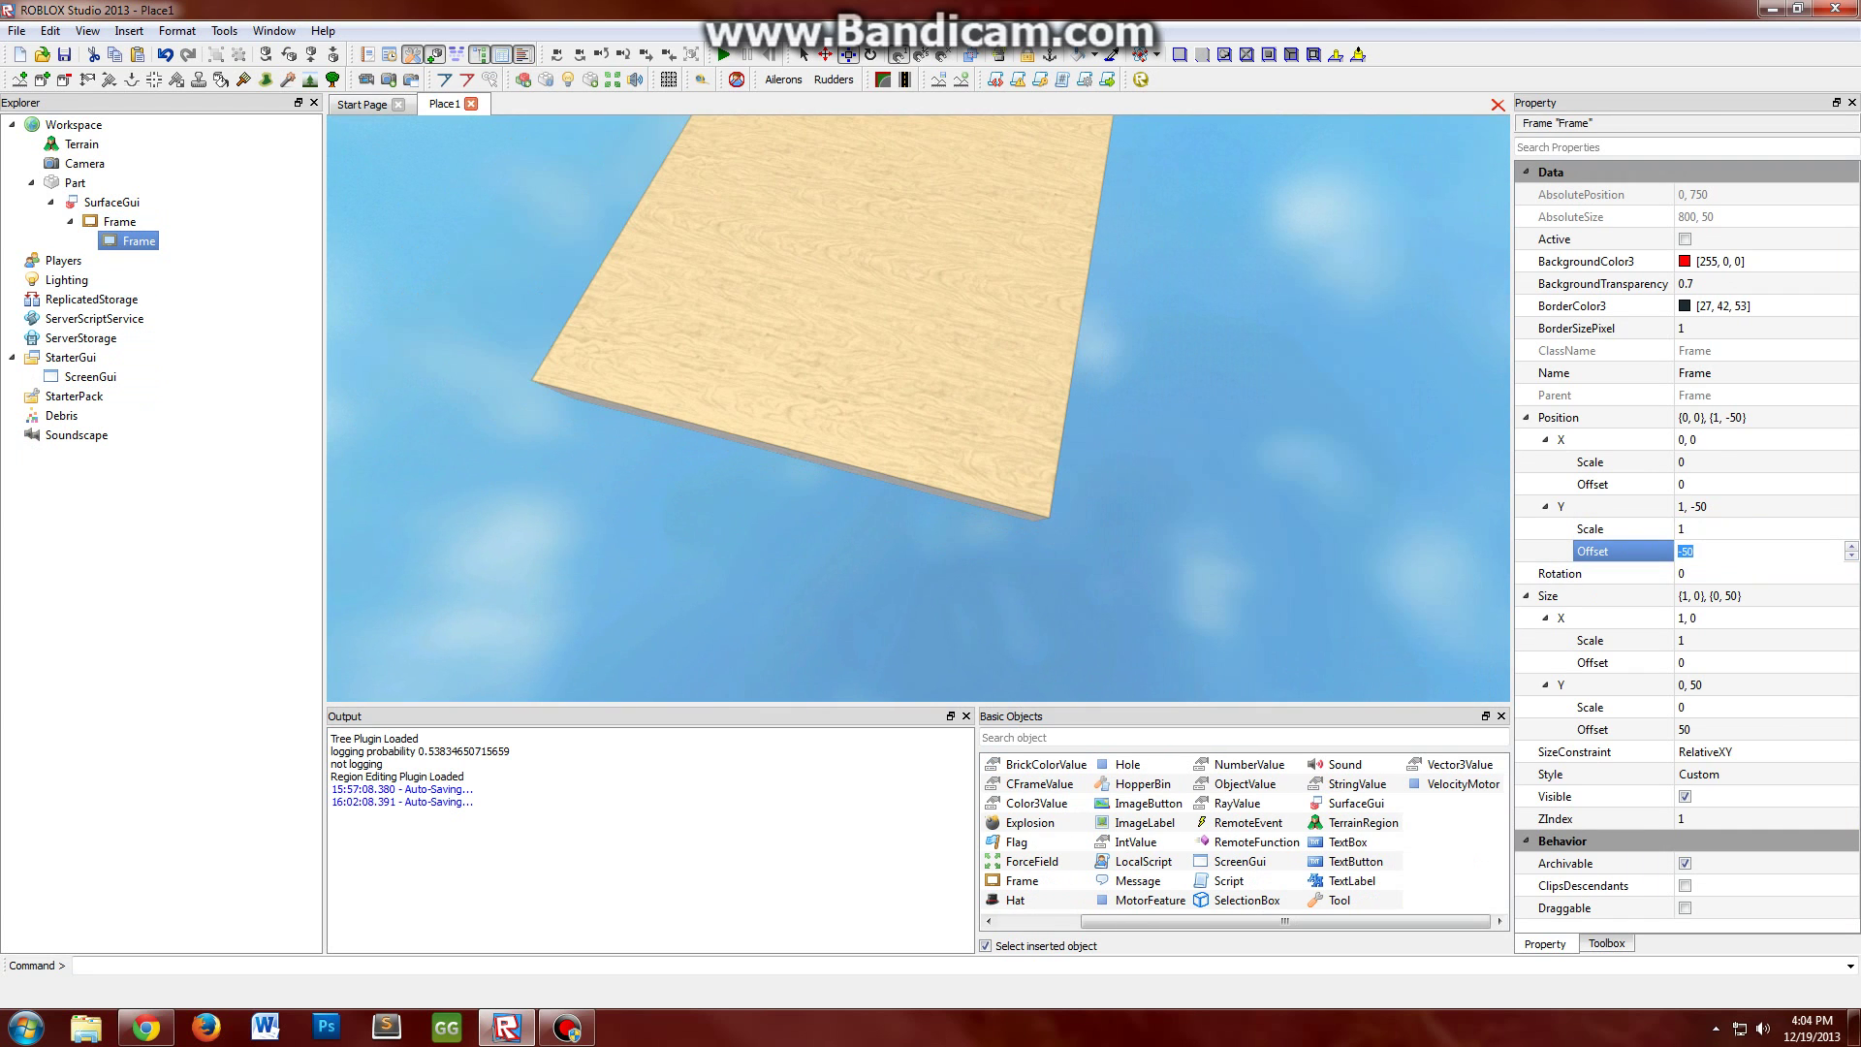
pyautogui.write('-100')
pyautogui.press('Return')
pyautogui.write('-200')
pyautogui.press('Return')
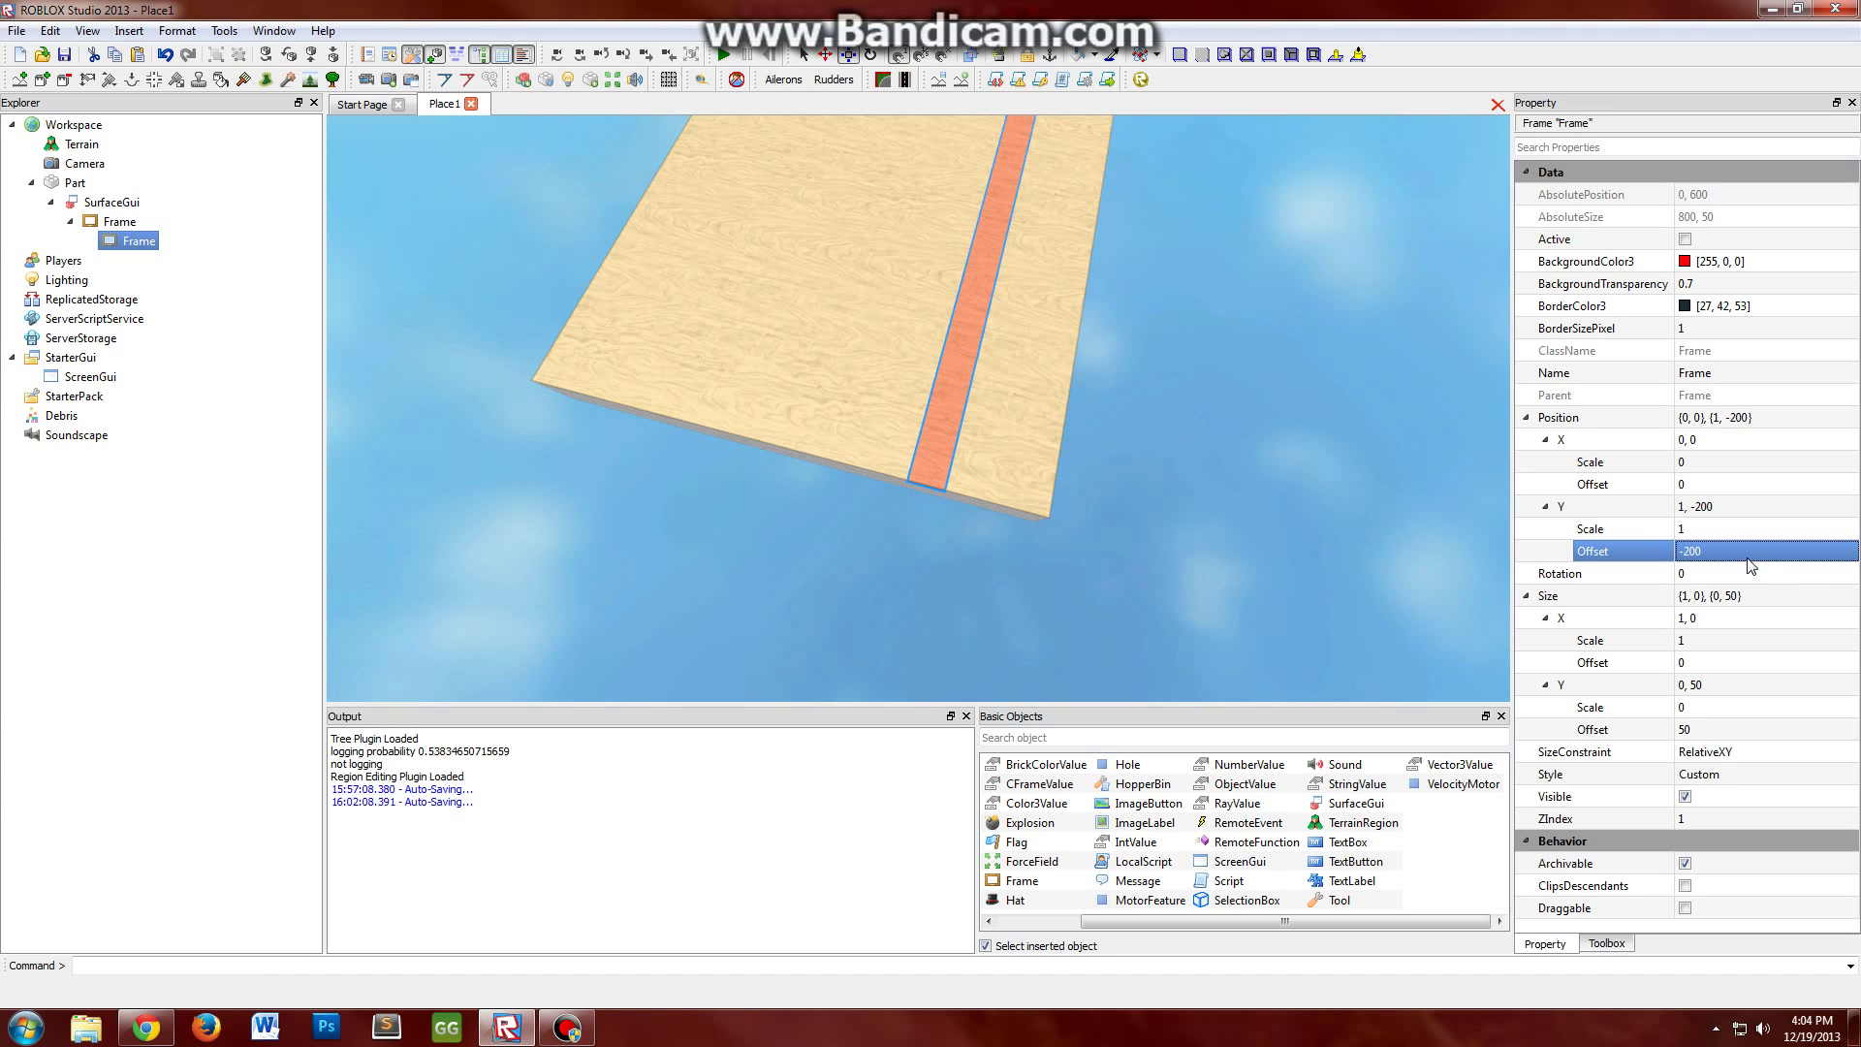
pyautogui.scroll(2, 1317, 352)
pyautogui.scroll(-2, 1318, 353)
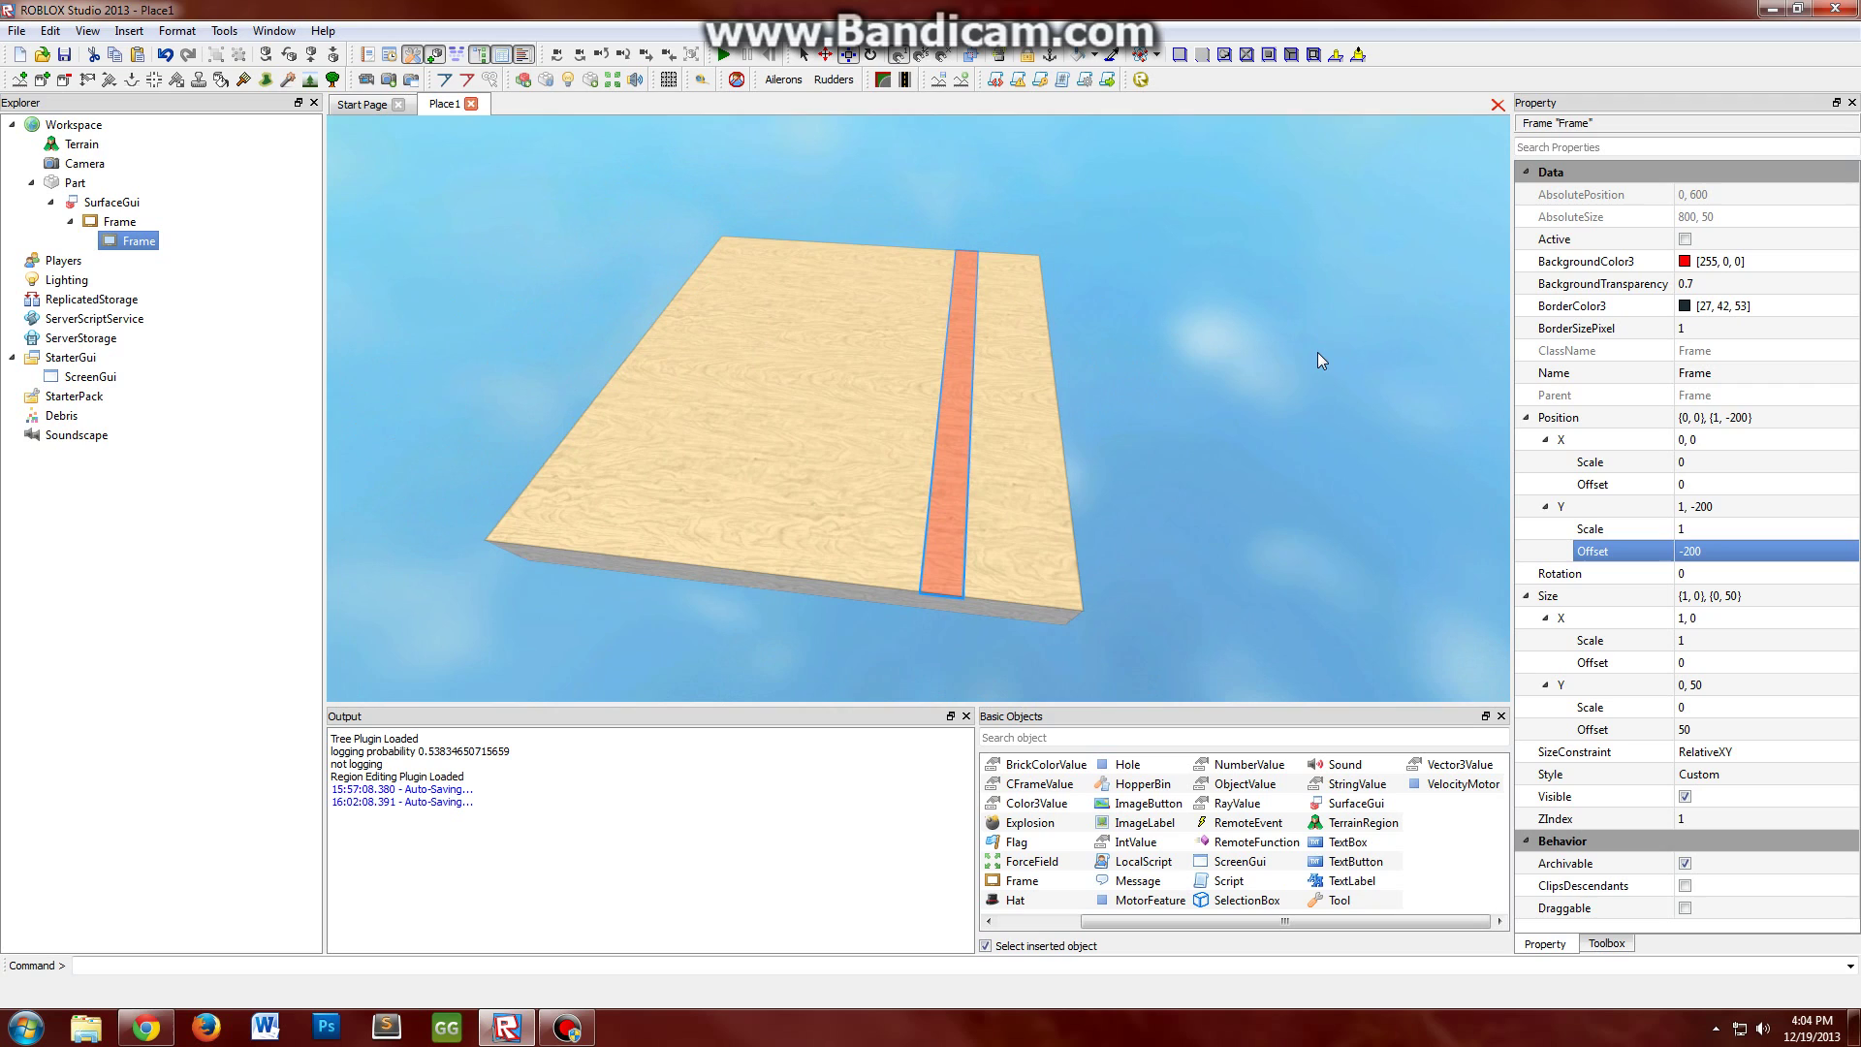
# - Set the red frame's Y offset to 0 and its Y scale to 0.5
pyautogui.click(1716, 553)
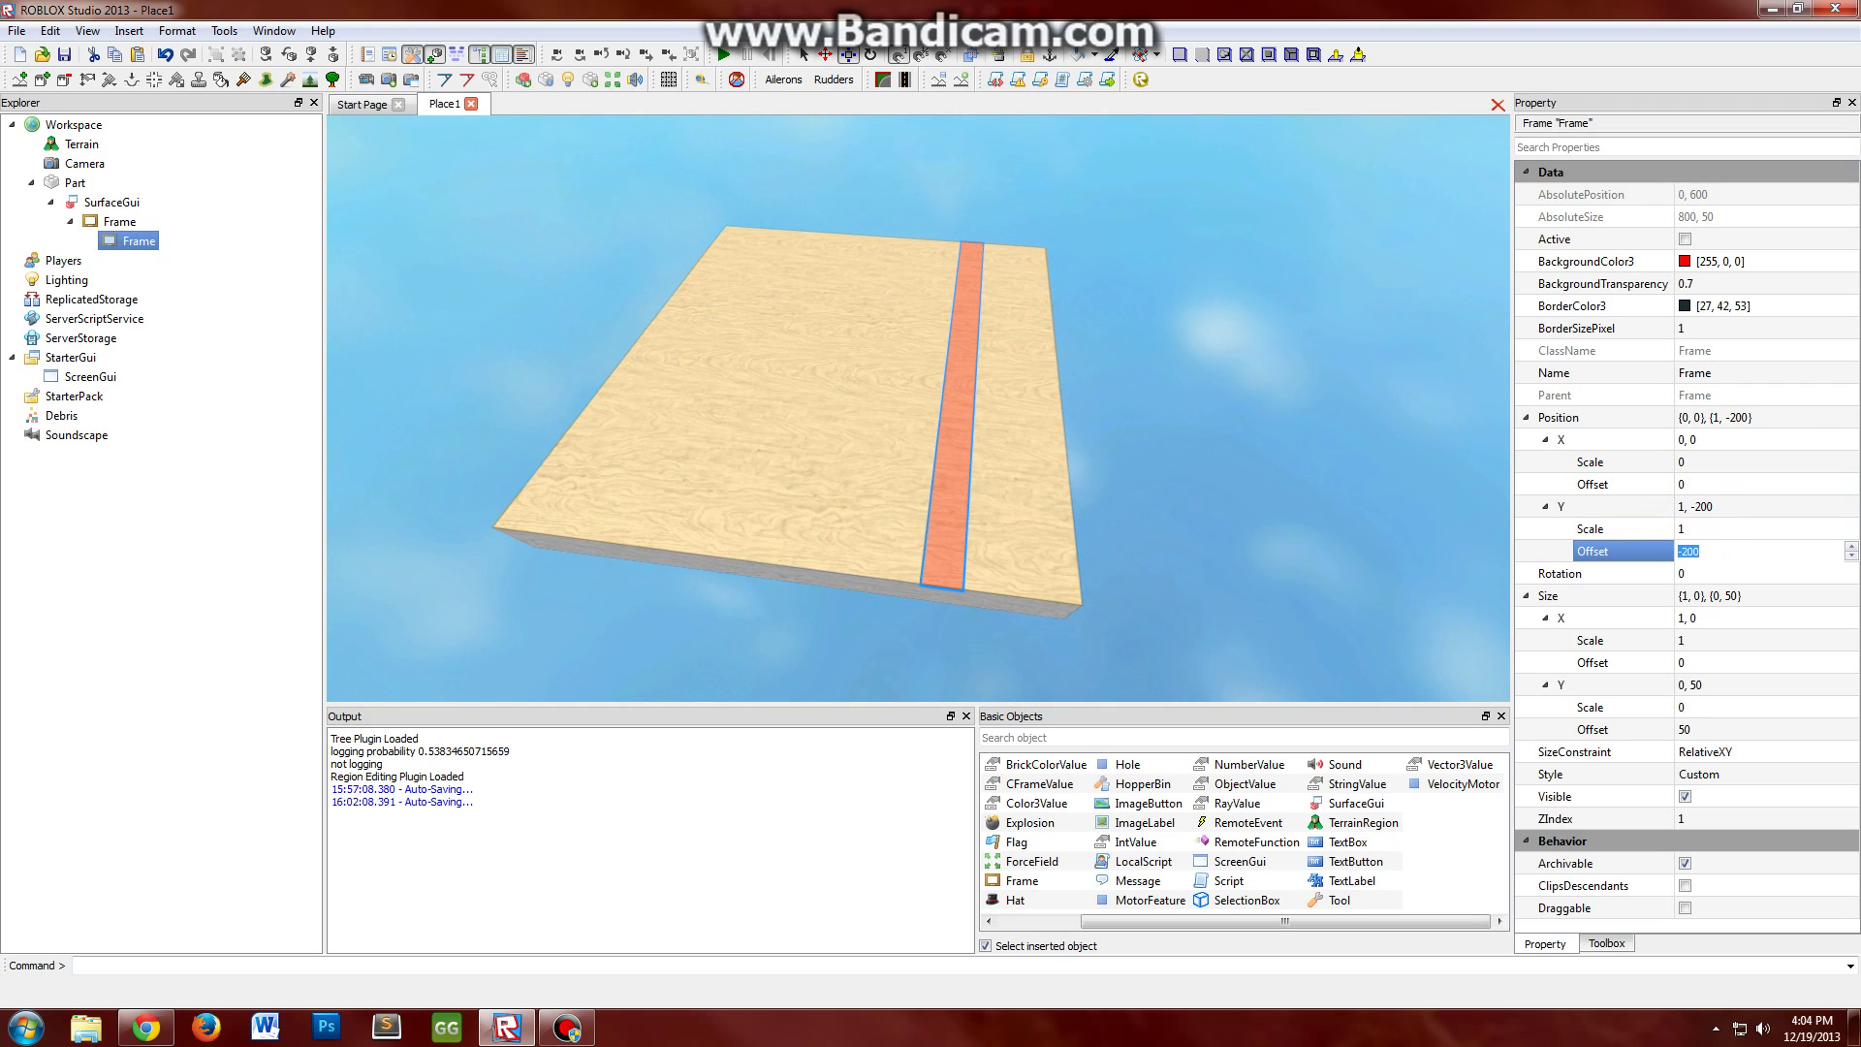
pyautogui.write('0')
pyautogui.press('Return')
pyautogui.click(1715, 530)
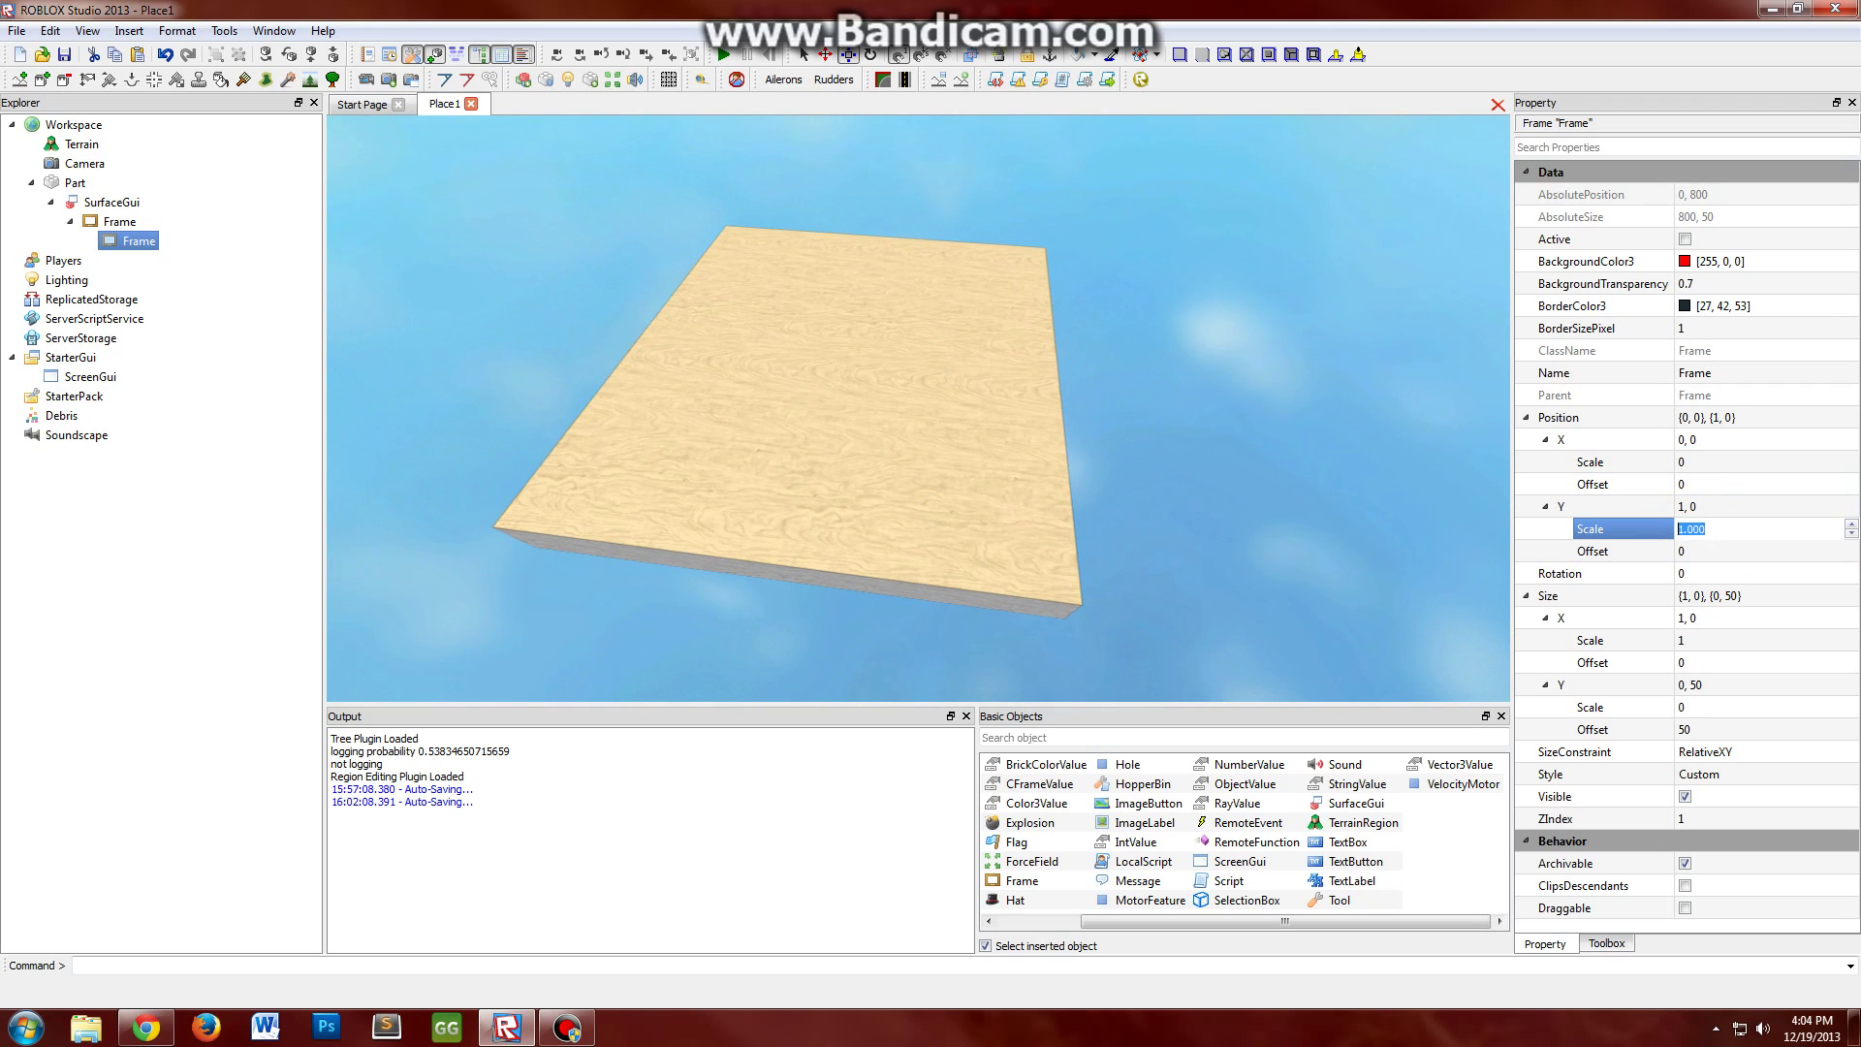
pyautogui.write('0.5')
pyautogui.press('Return')
# - Raise the red frame's Y scale through 0.6 and 0.7 to 0.8, then orbit the part
pyautogui.click(1710, 534)
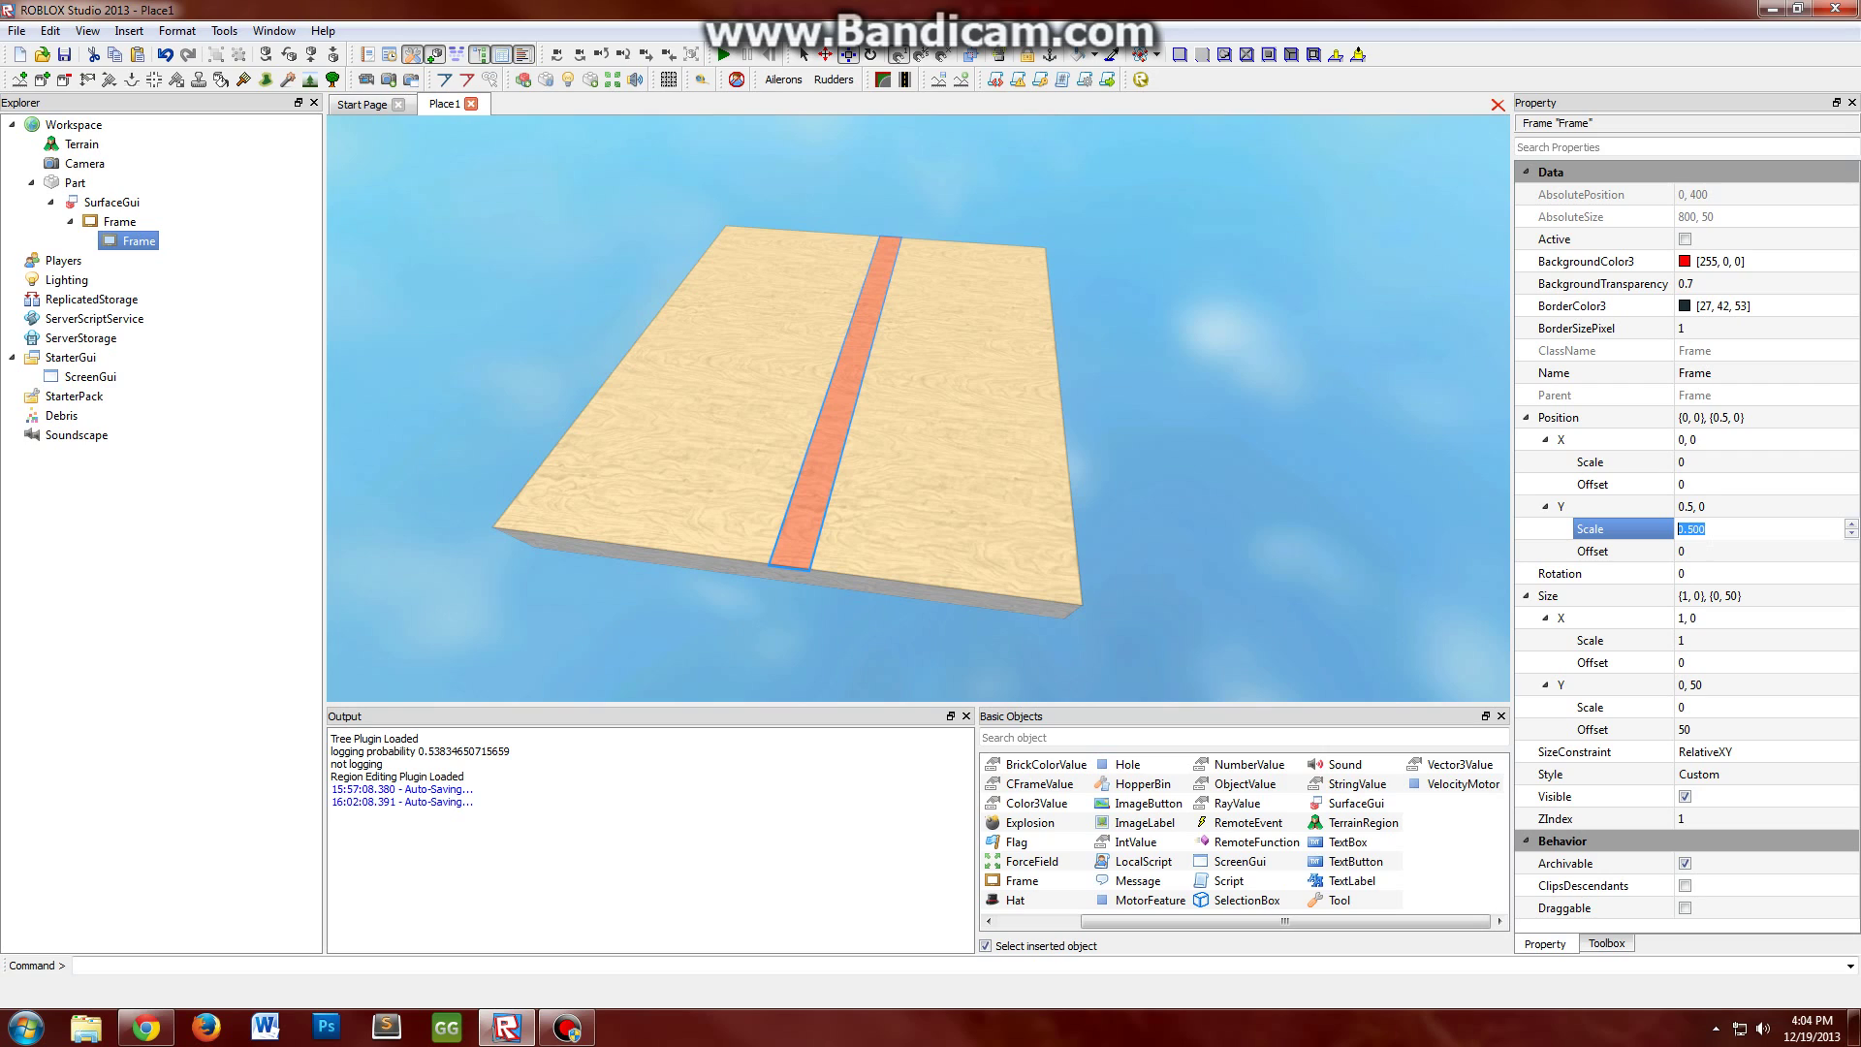
pyautogui.write('0.6')
pyautogui.press('Return')
pyautogui.click(1711, 537)
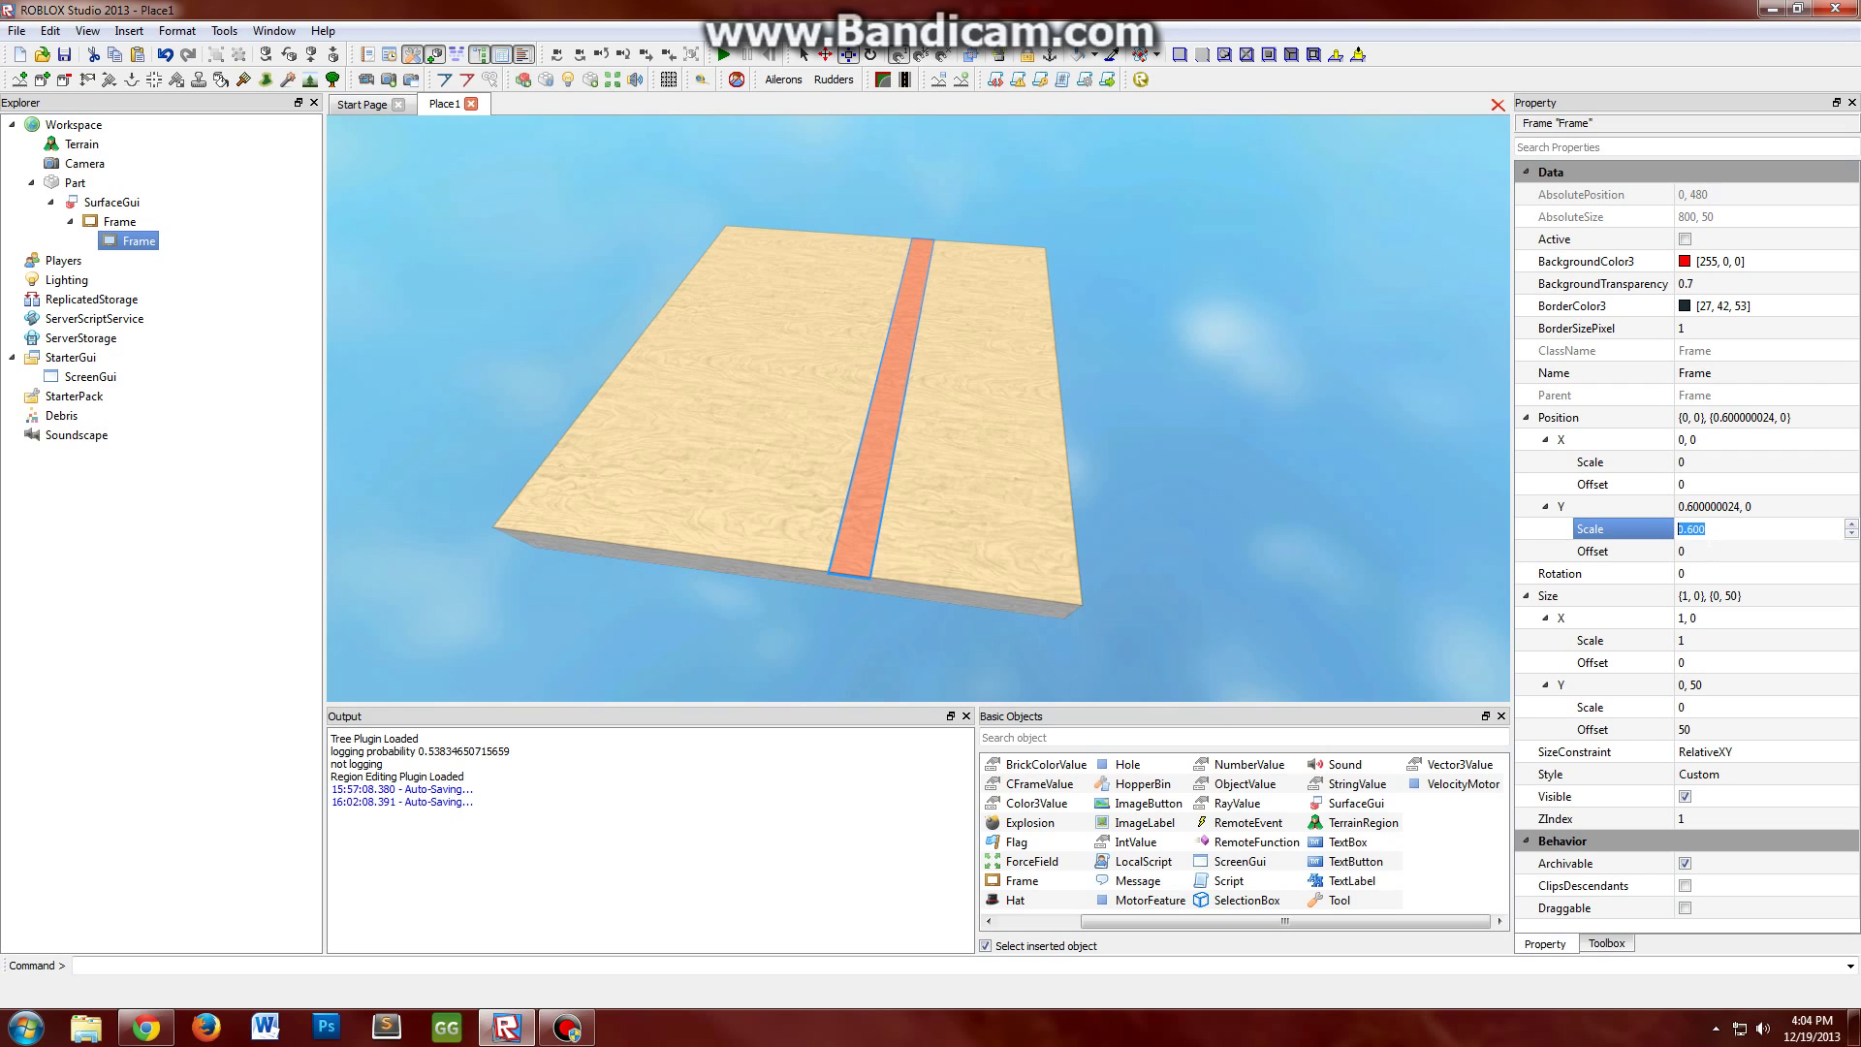
pyautogui.press('Up')
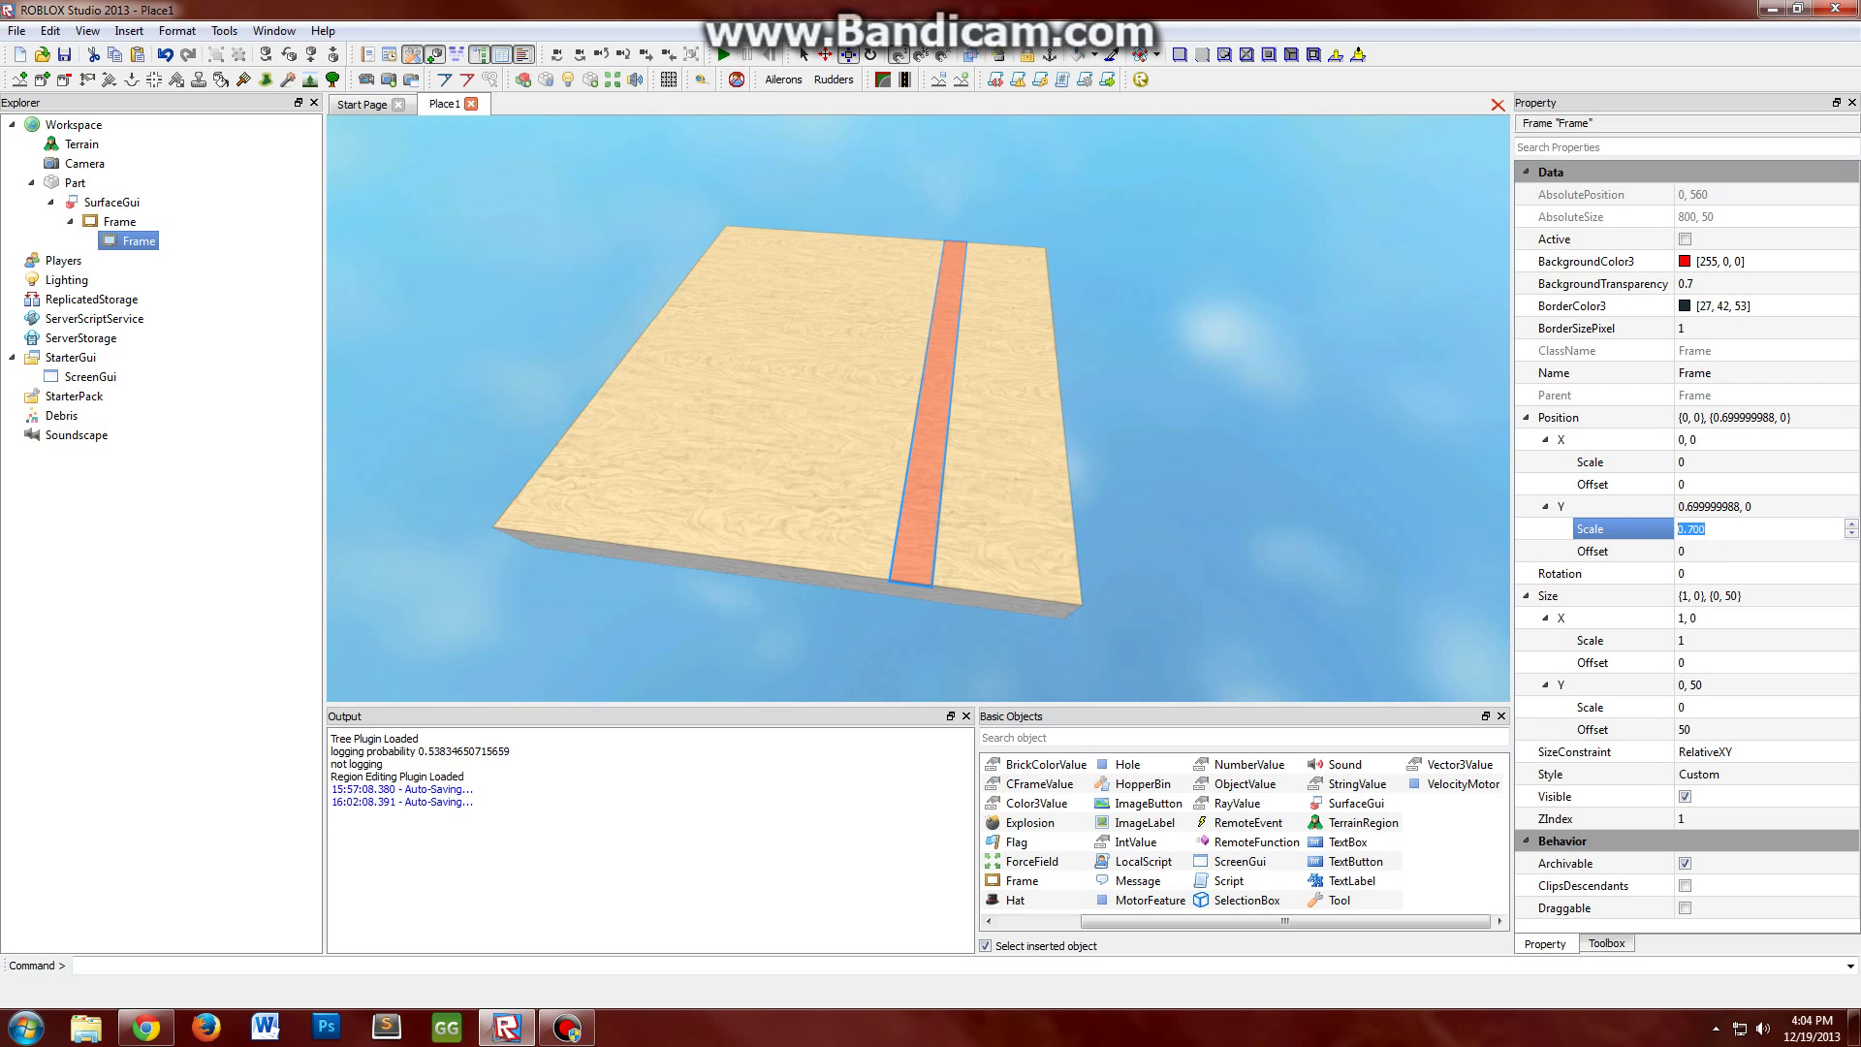
pyautogui.press('Up')
pyautogui.press('Return')
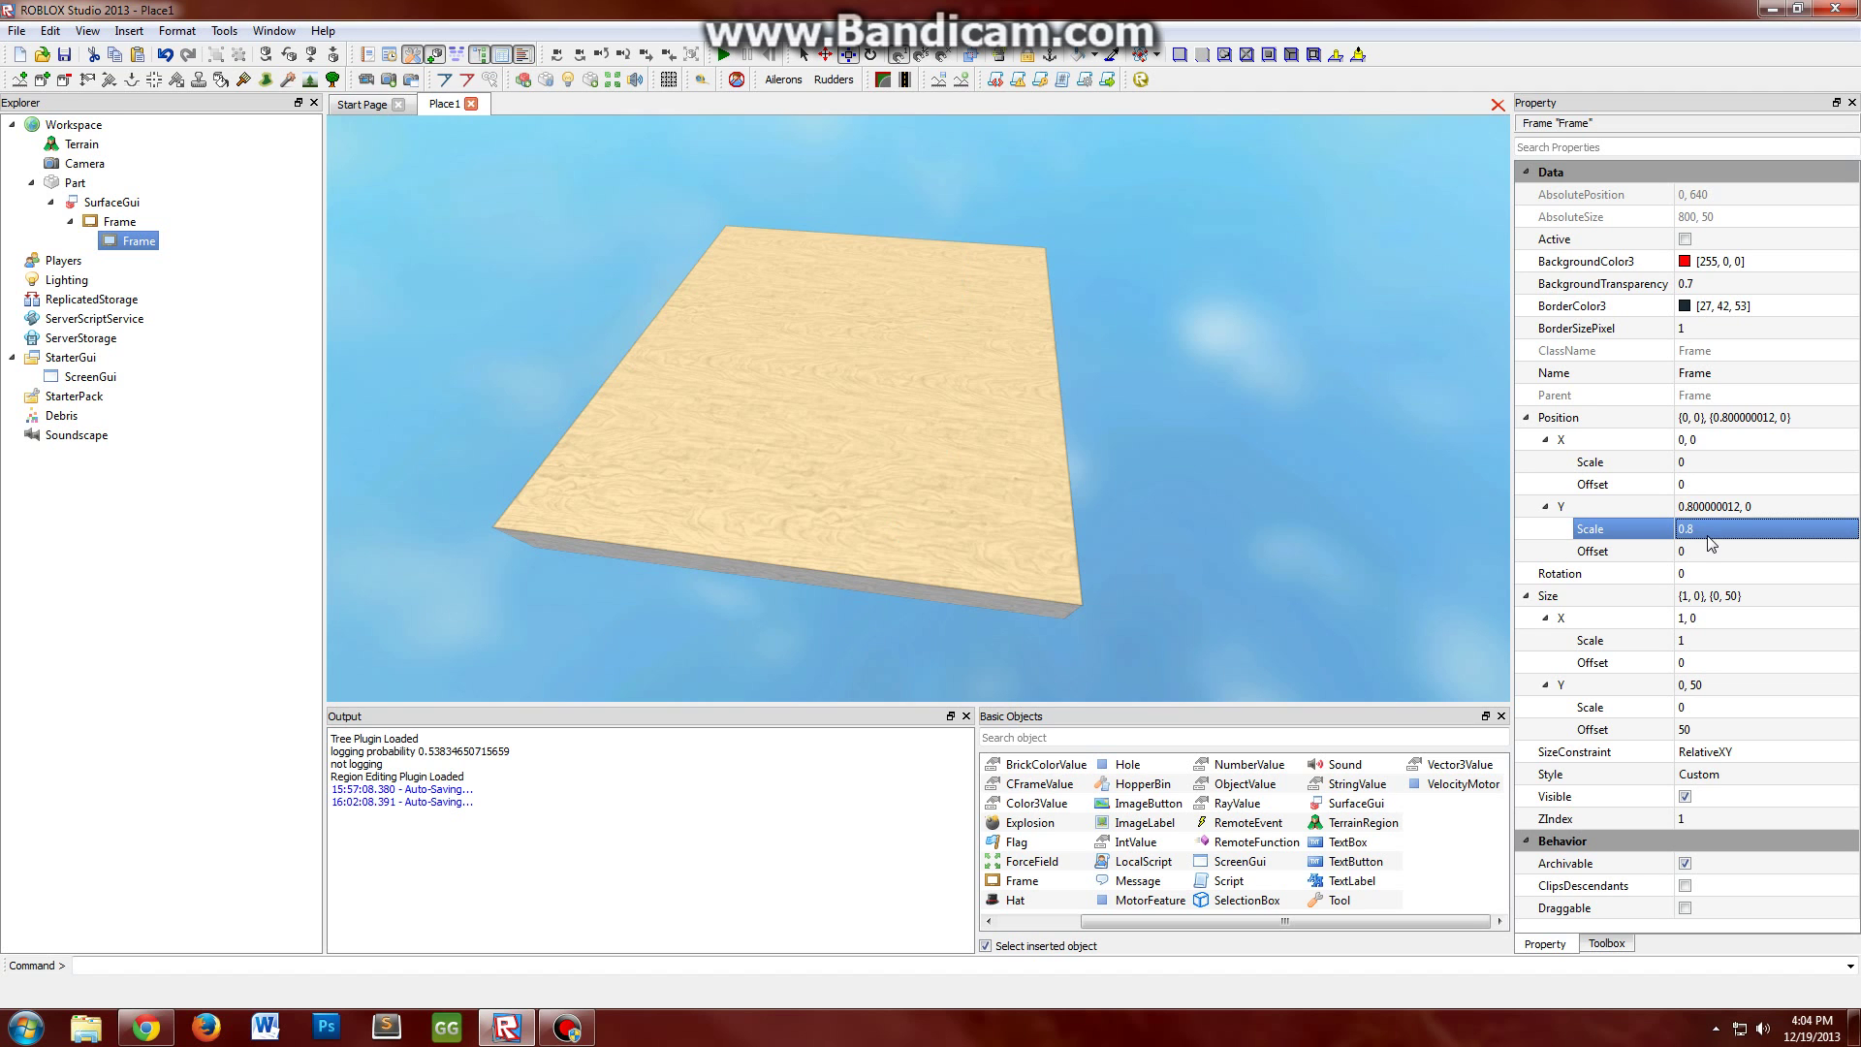
pyautogui.moveTo(1211, 420)
pyautogui.mouseDown(button='right')
pyautogui.moveTo(1176, 387)
pyautogui.moveTo(1188, 417)
pyautogui.mouseUp(button='right')
pyautogui.scroll(-5, 1188, 416)
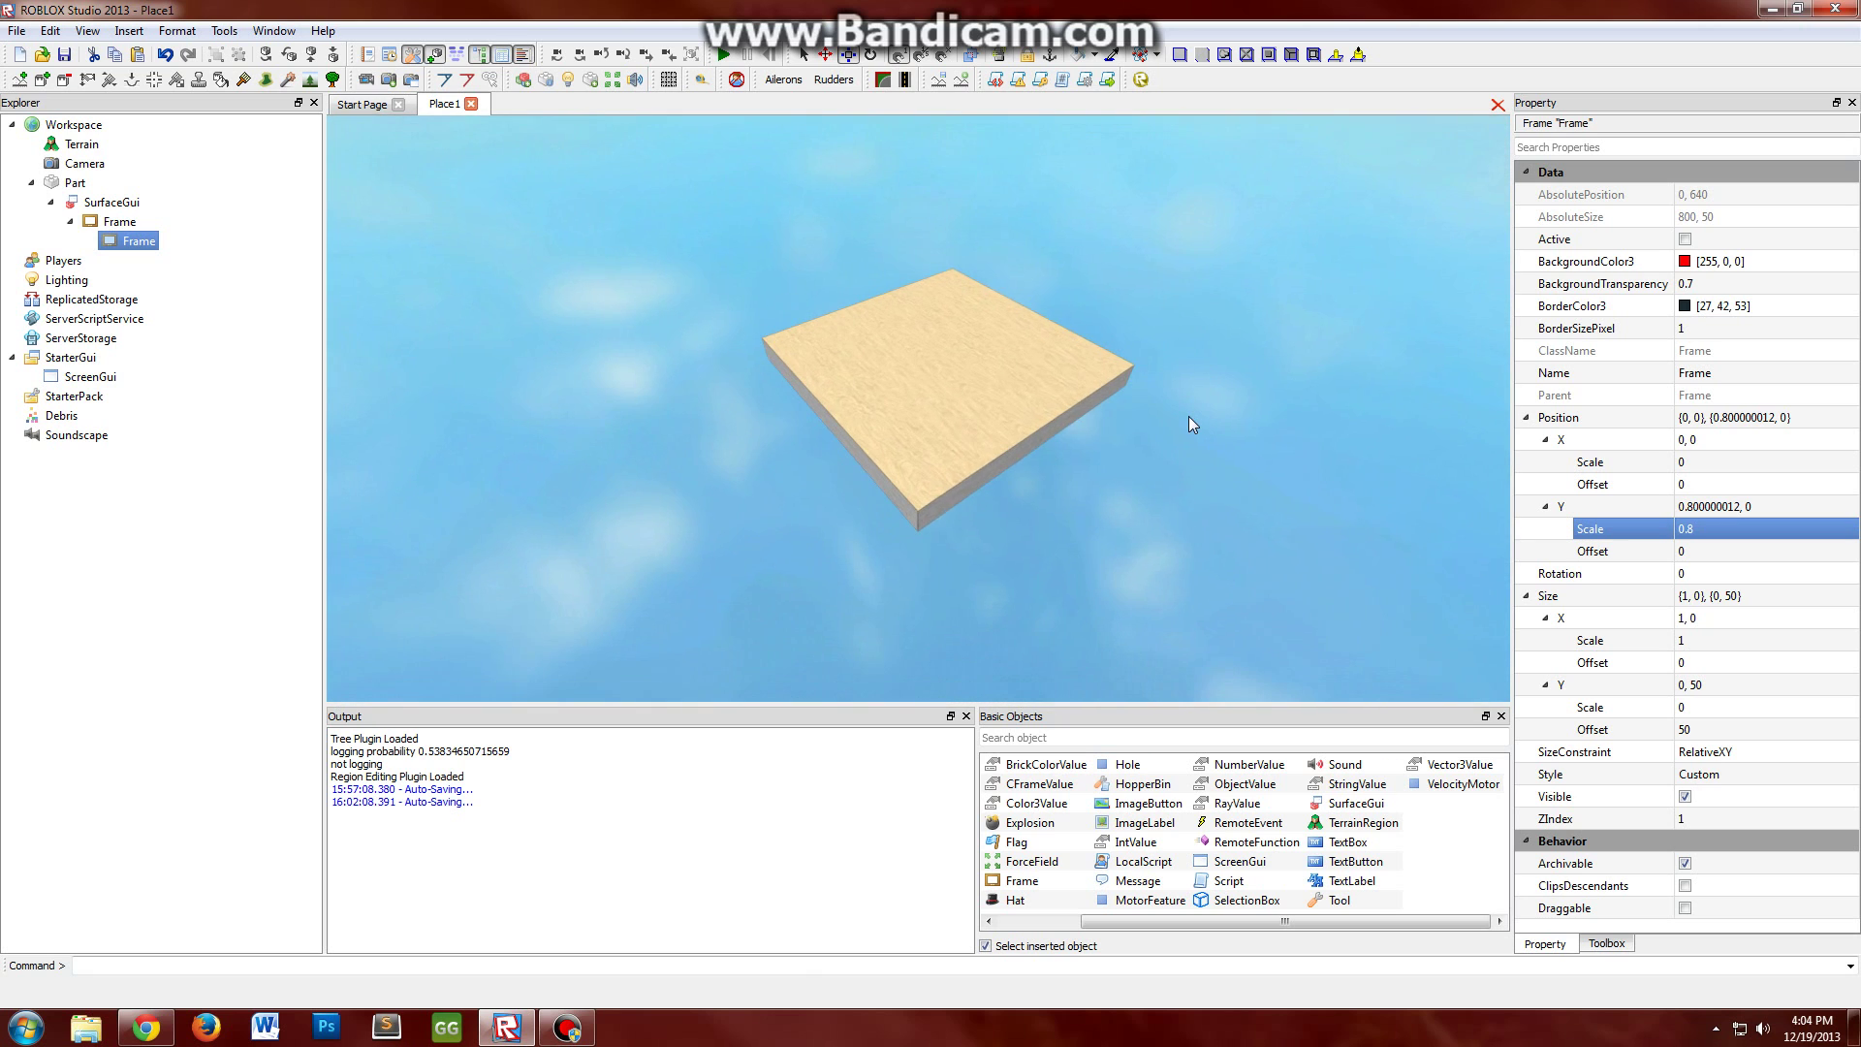
pyautogui.scroll(3, 1189, 417)
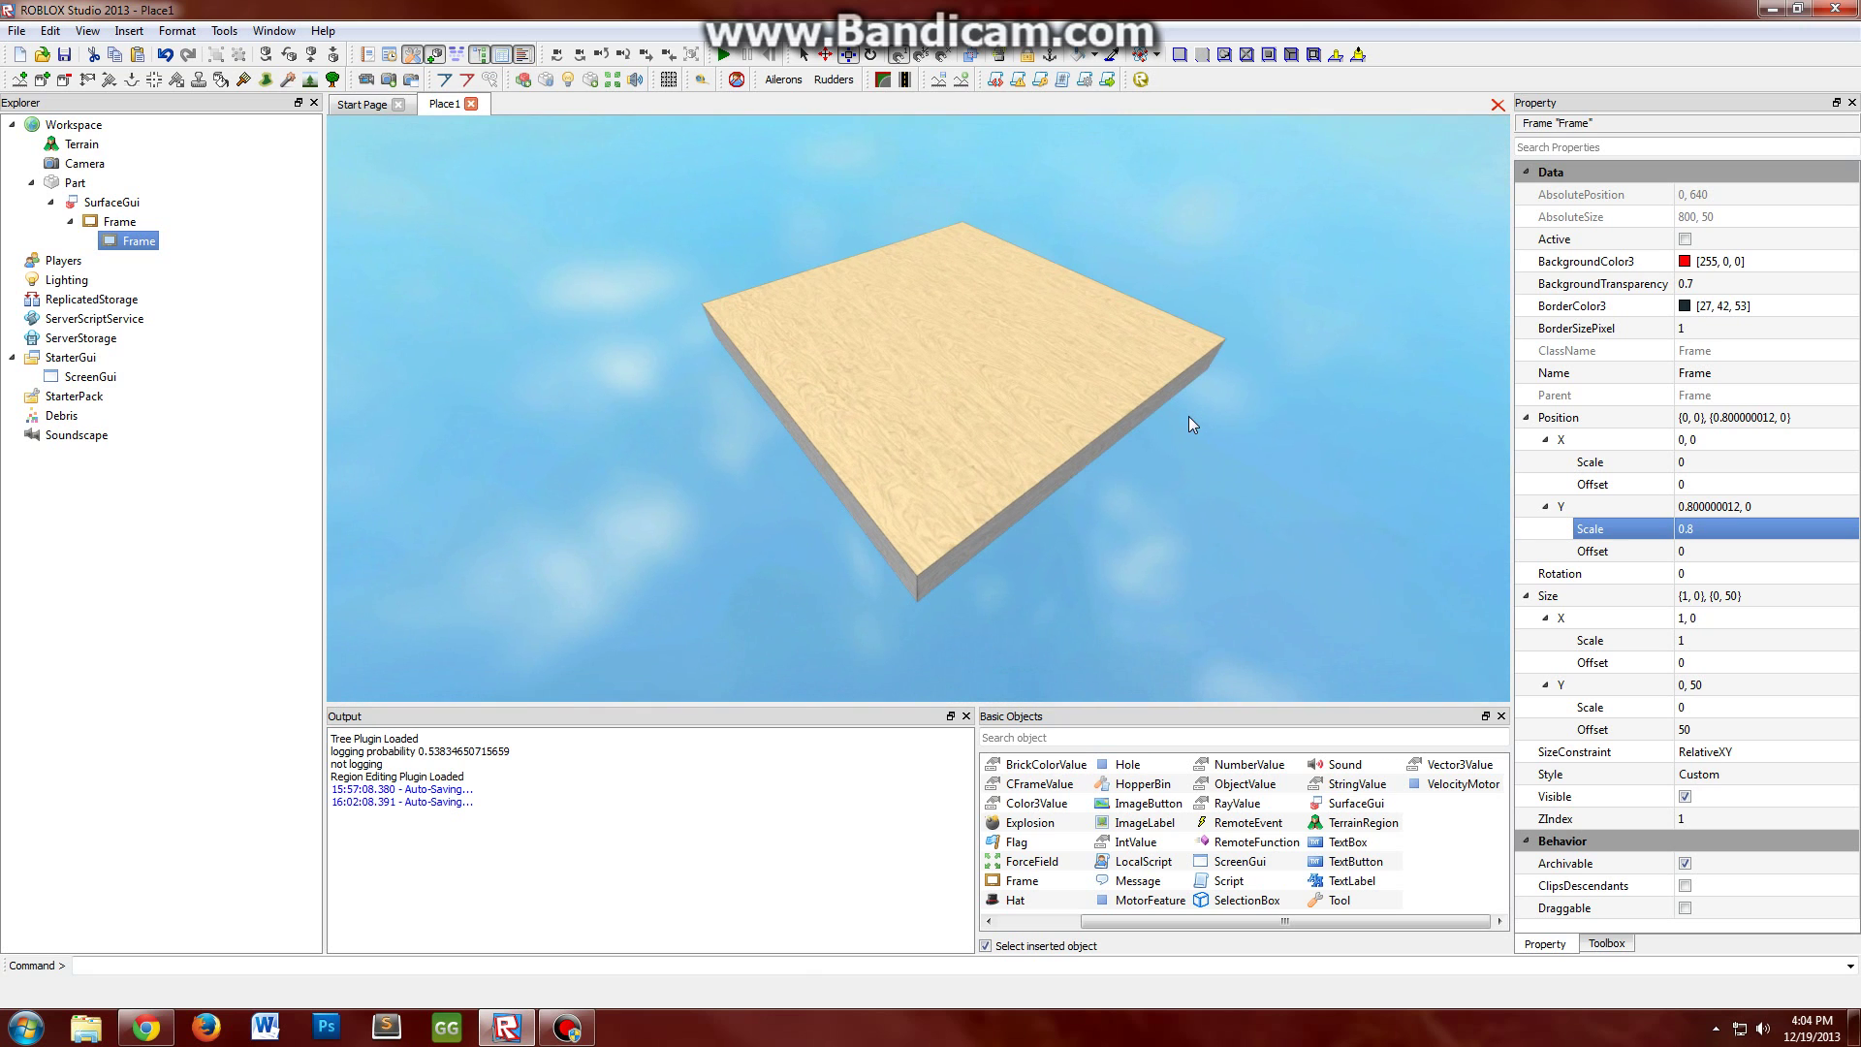
pyautogui.scroll(-2, 1188, 416)
pyautogui.scroll(2, 1048, 378)
pyautogui.moveTo(803, 379); pyautogui.dragTo(805, 378, button='right')
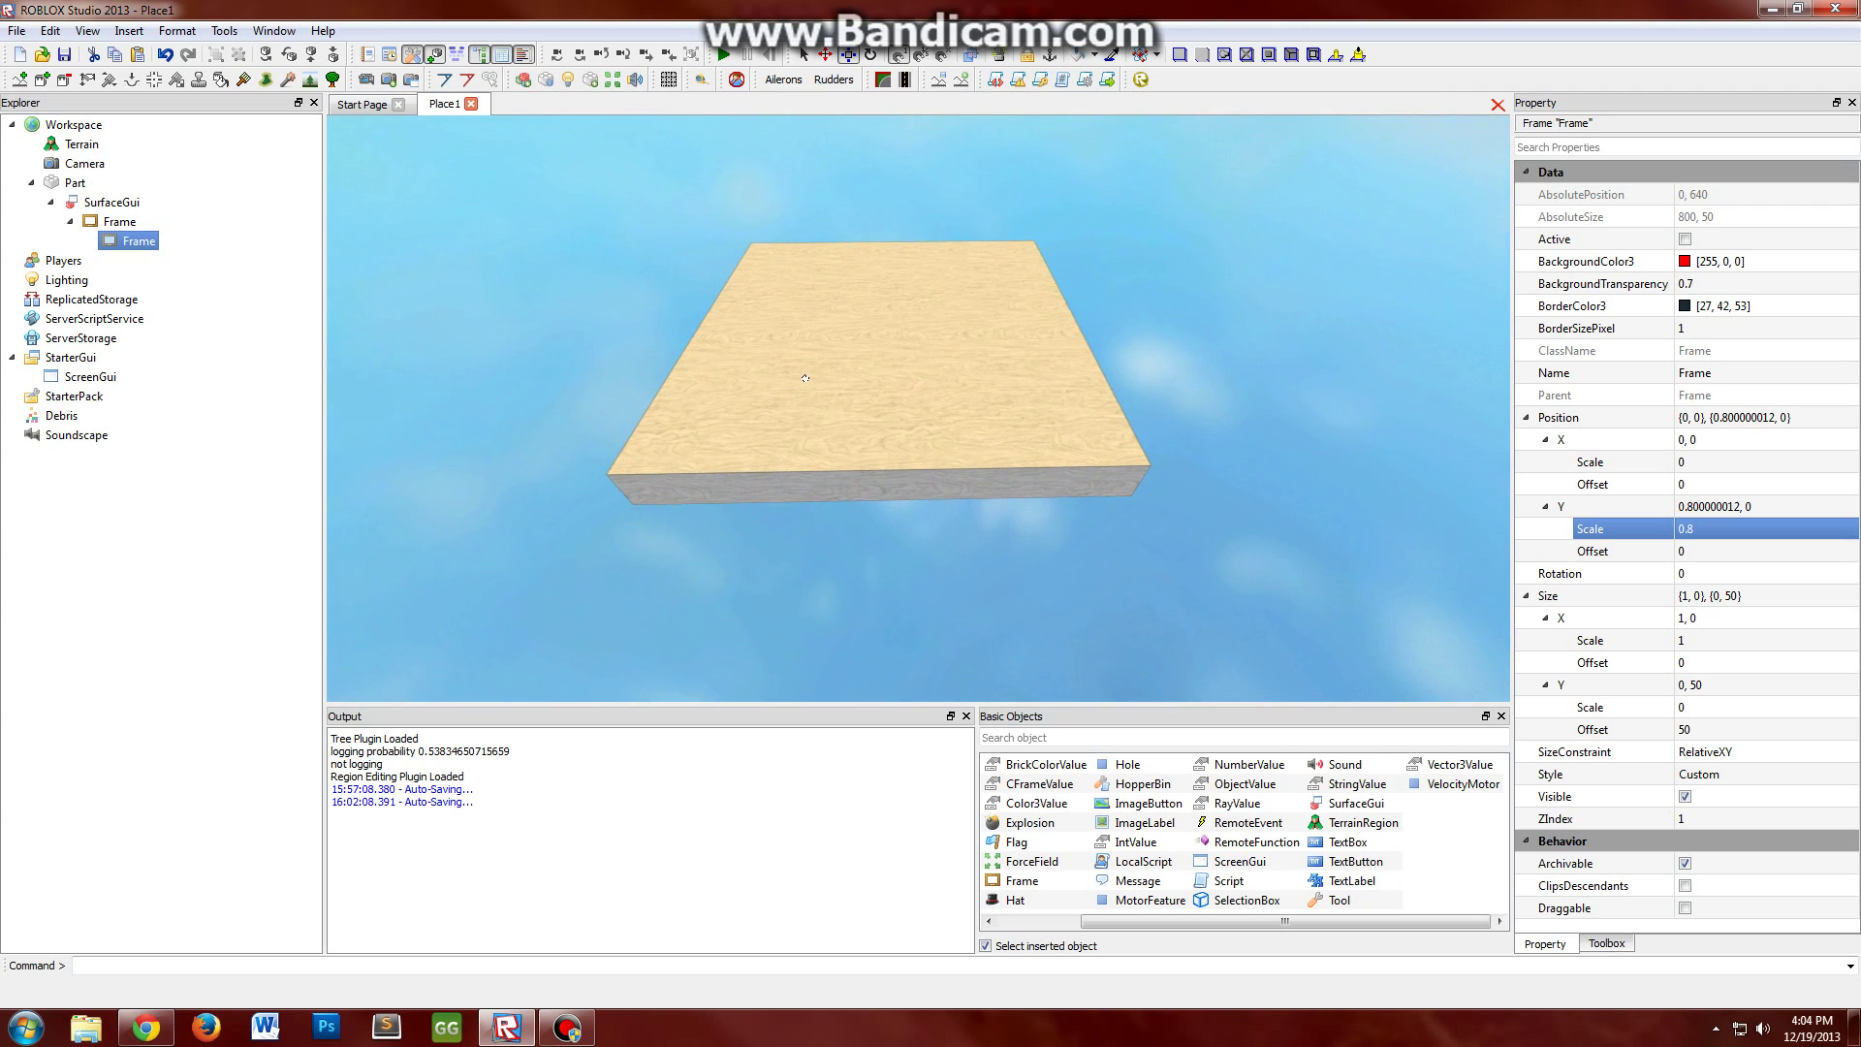
pyautogui.hotkey('alt', 'Tab')
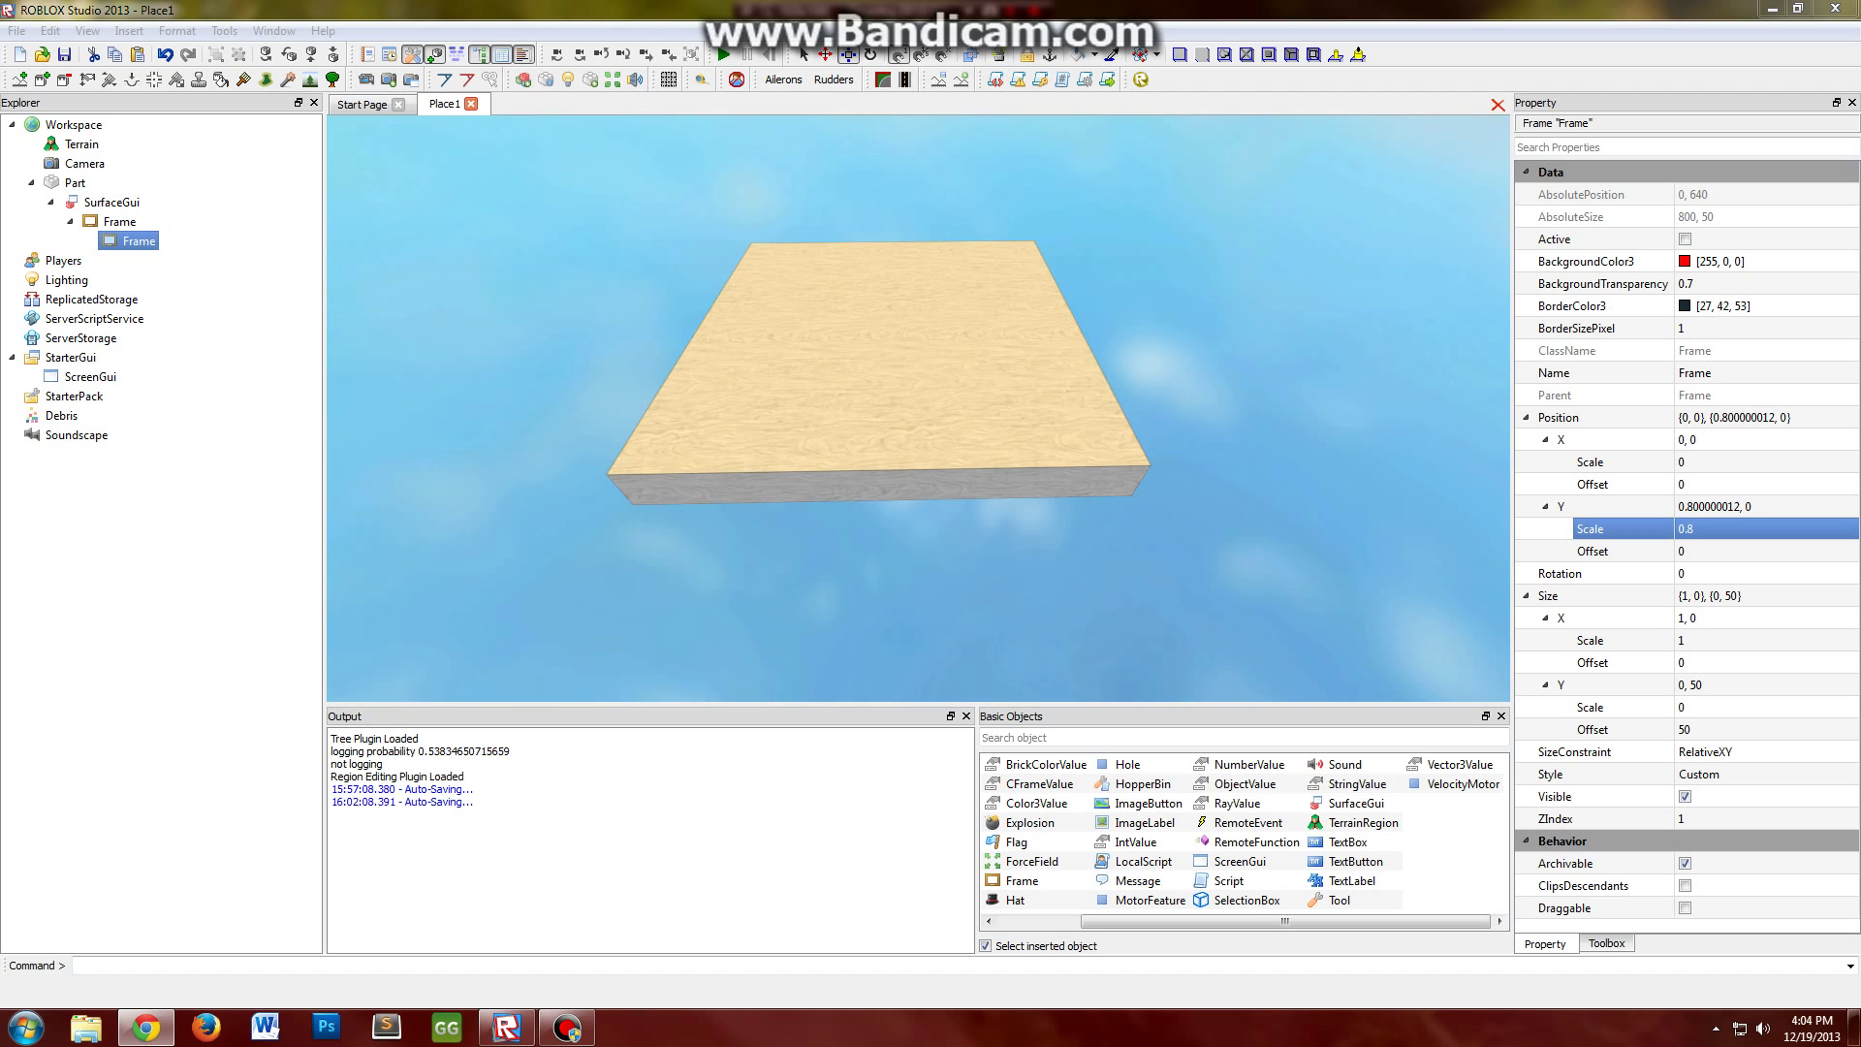
pyautogui.click(400, 375)
pyautogui.scroll(-3, 422, 401)
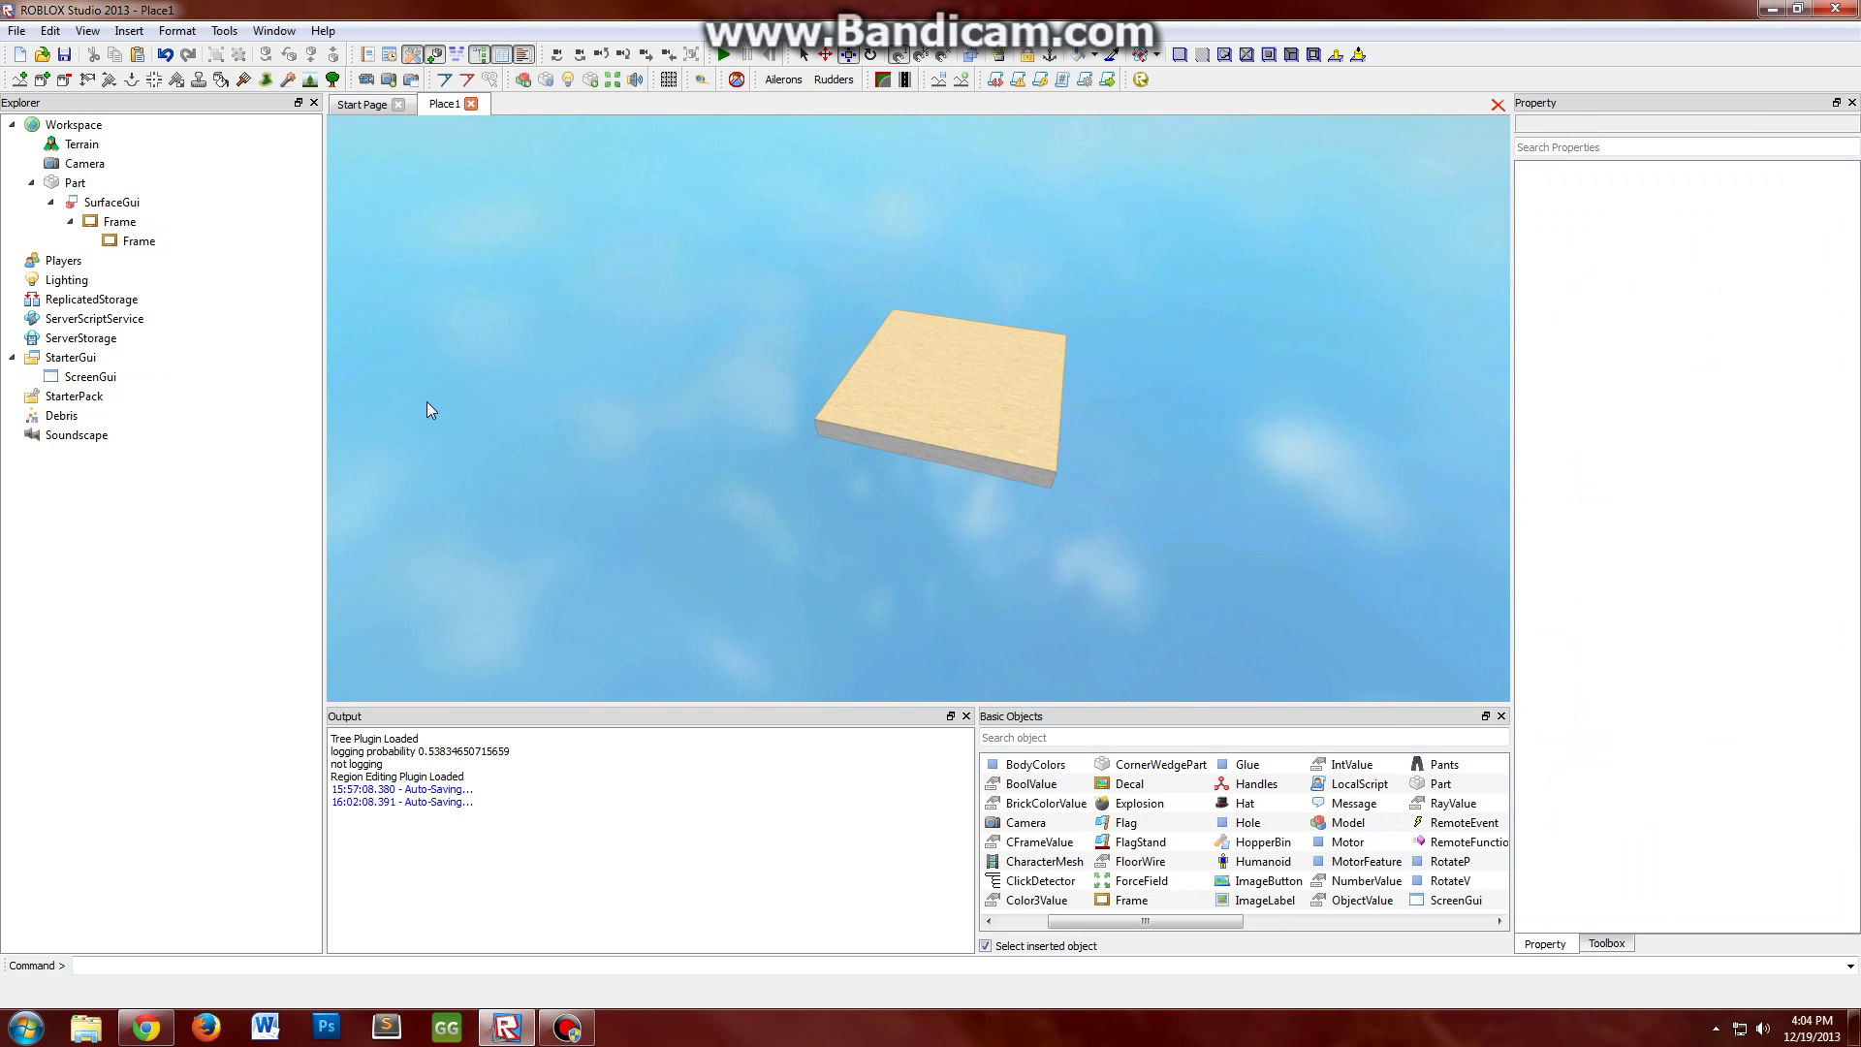
pyautogui.moveTo(427, 402); pyautogui.dragTo(430, 411, button='right')
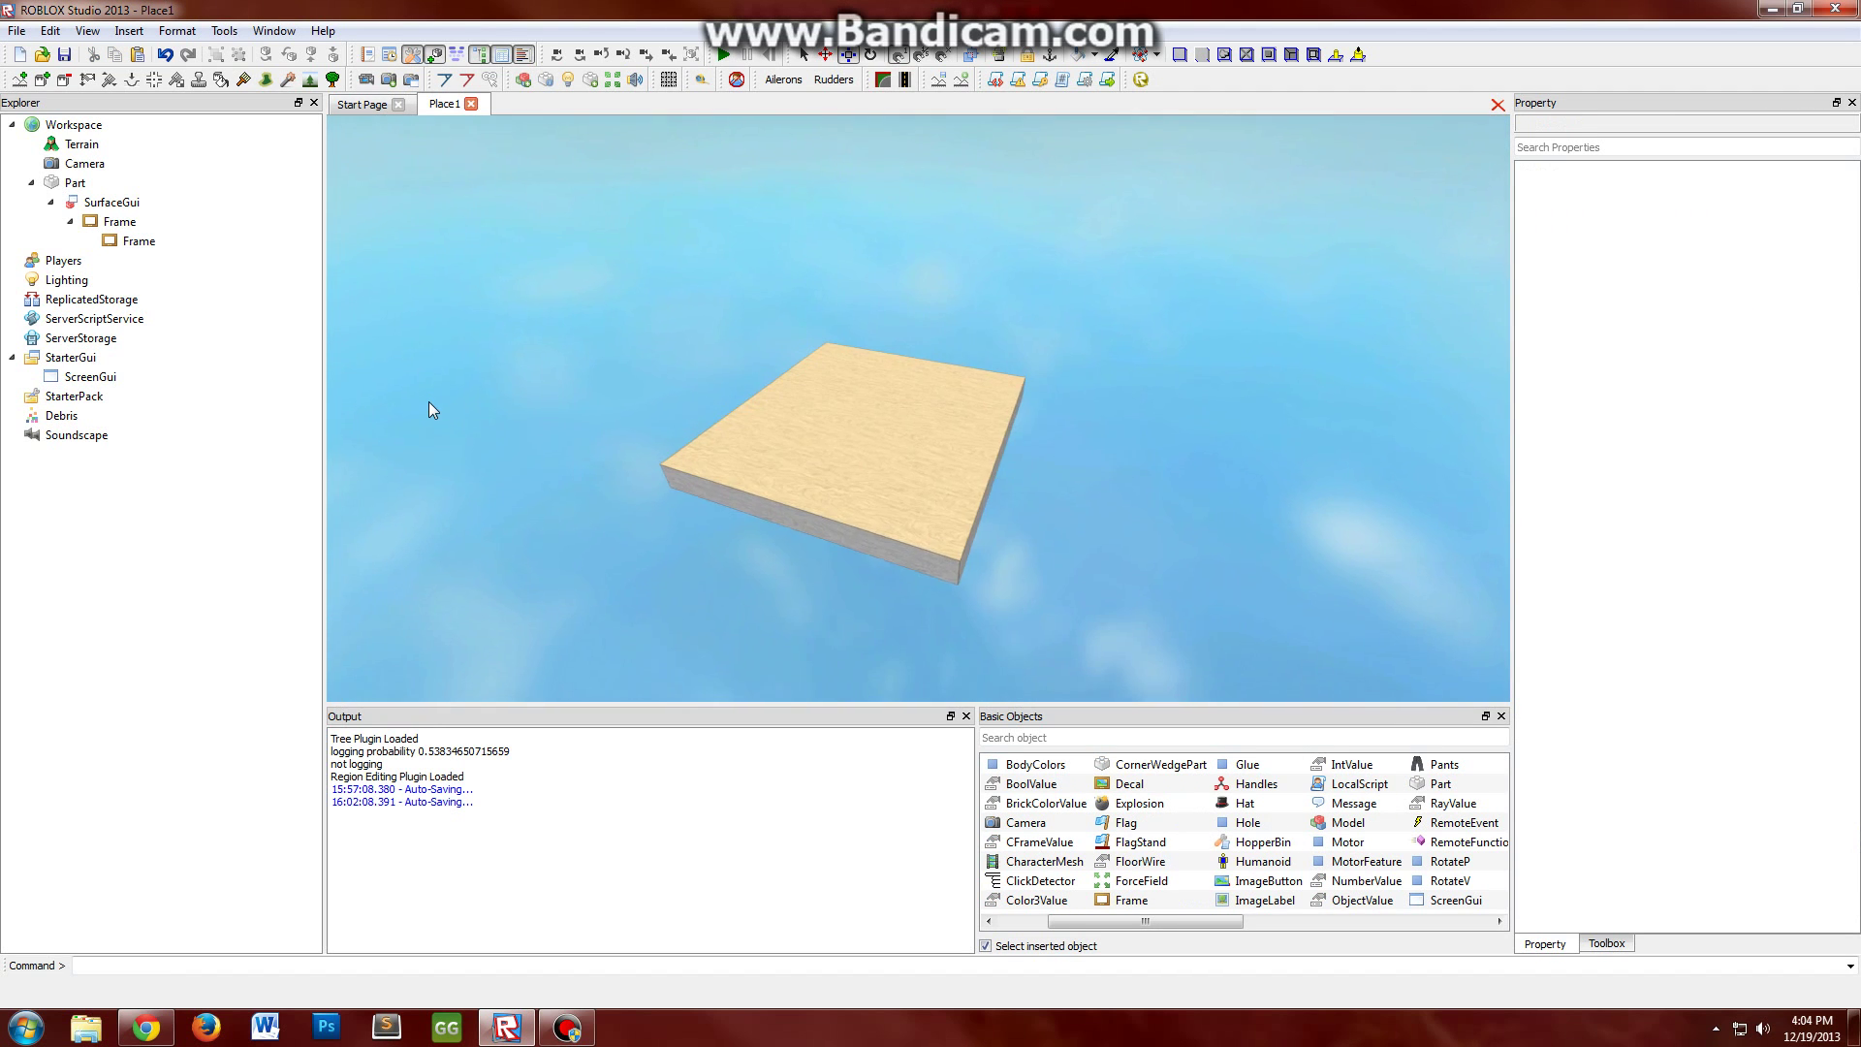
pyautogui.scroll(3, 429, 402)
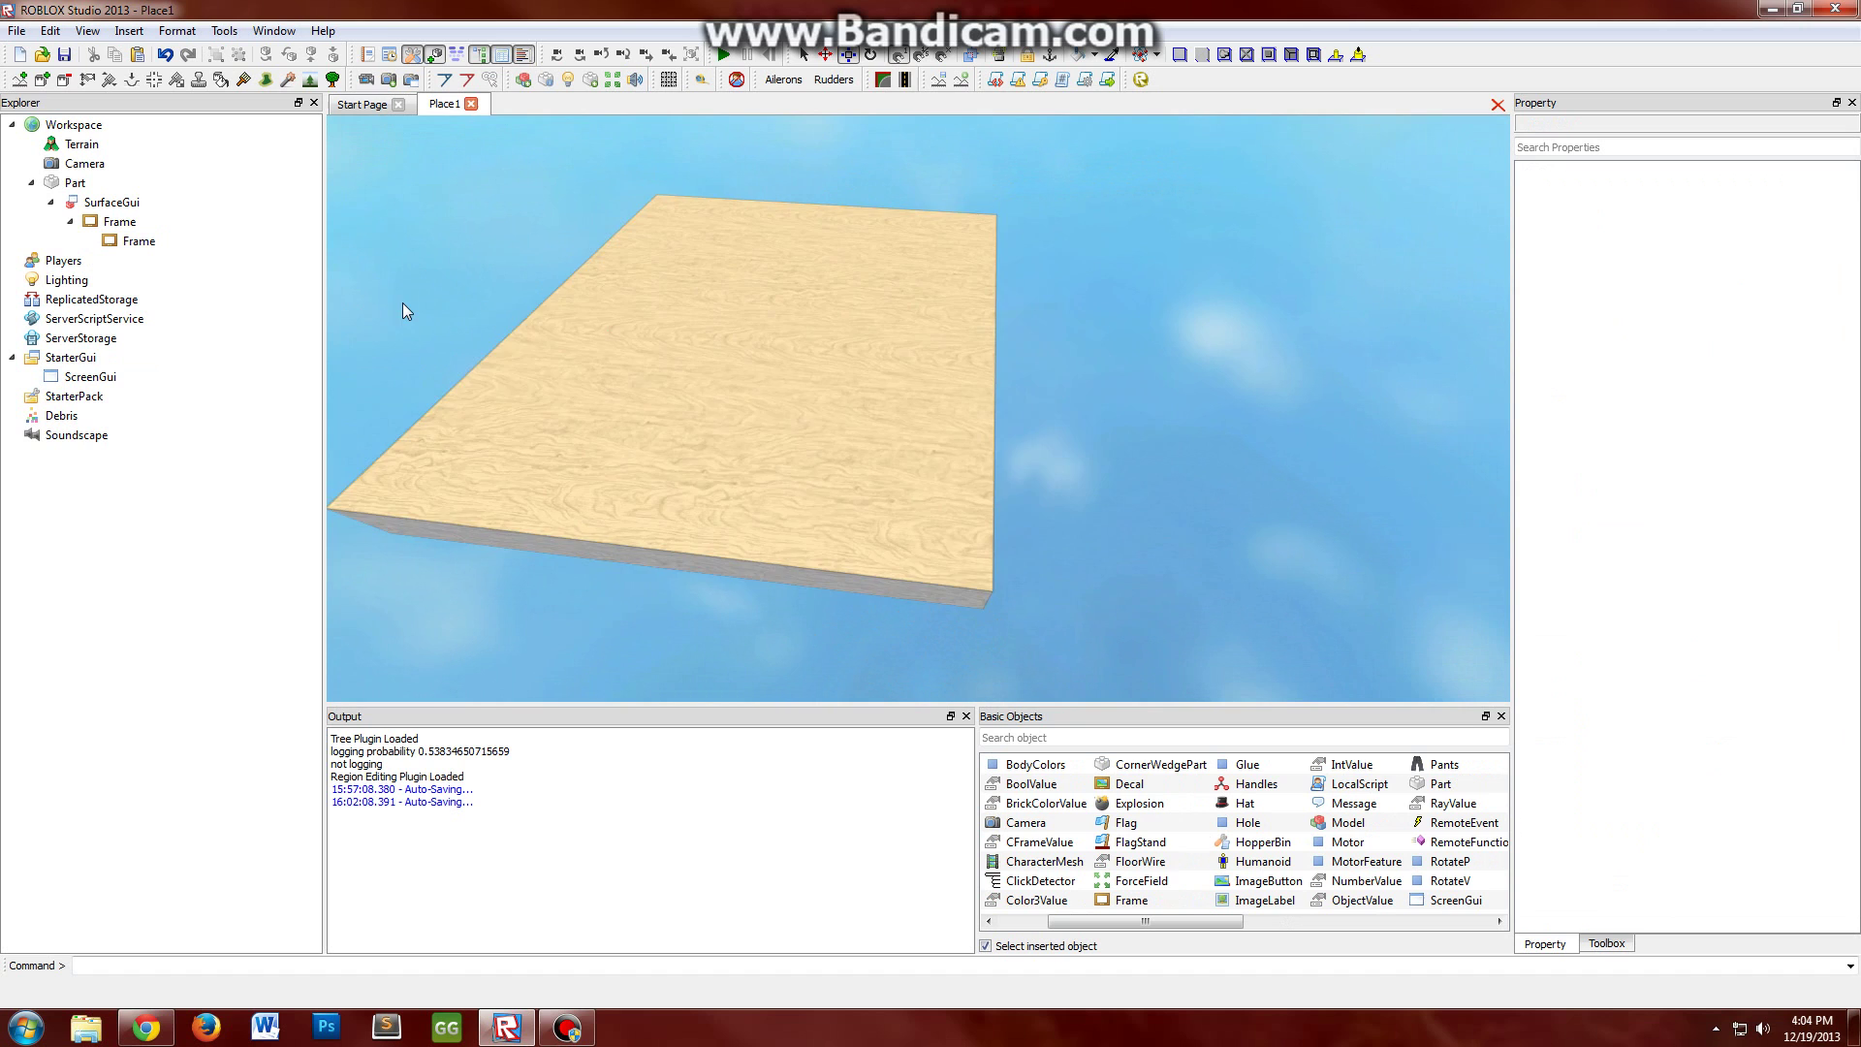
pyautogui.scroll(-3, 421, 347)
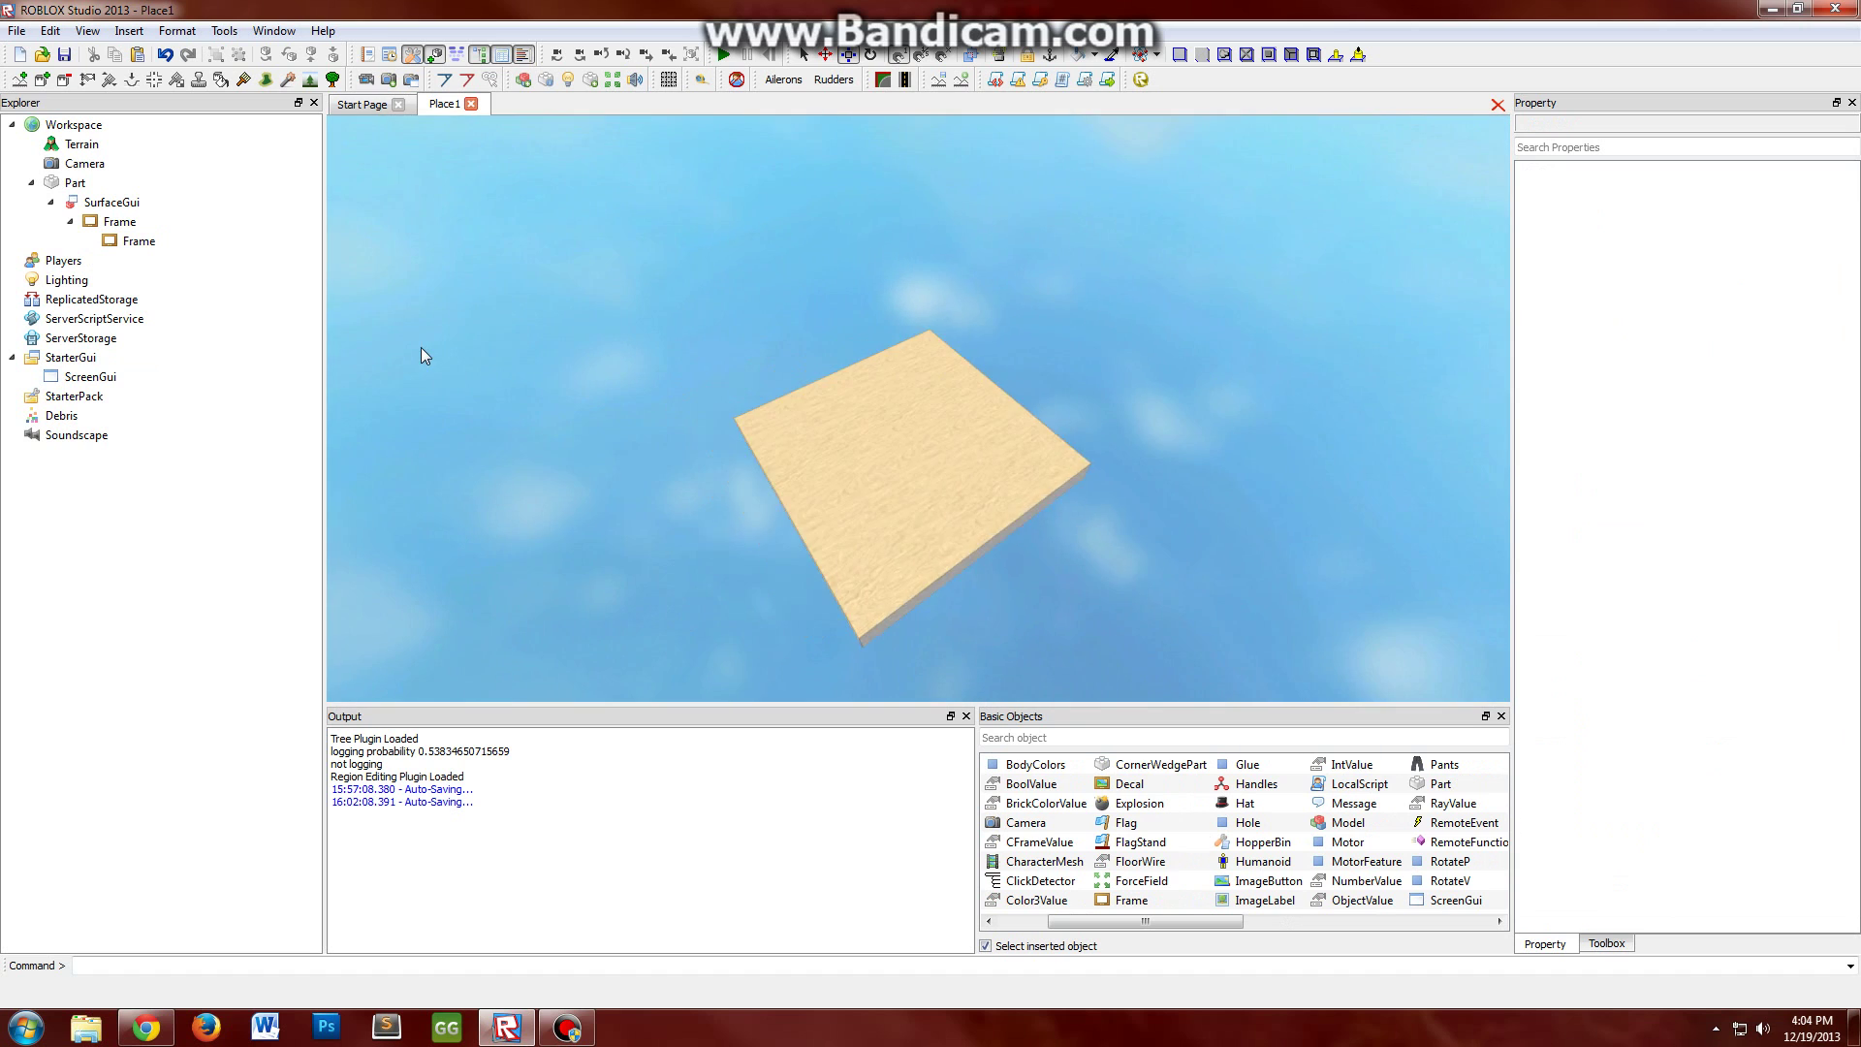